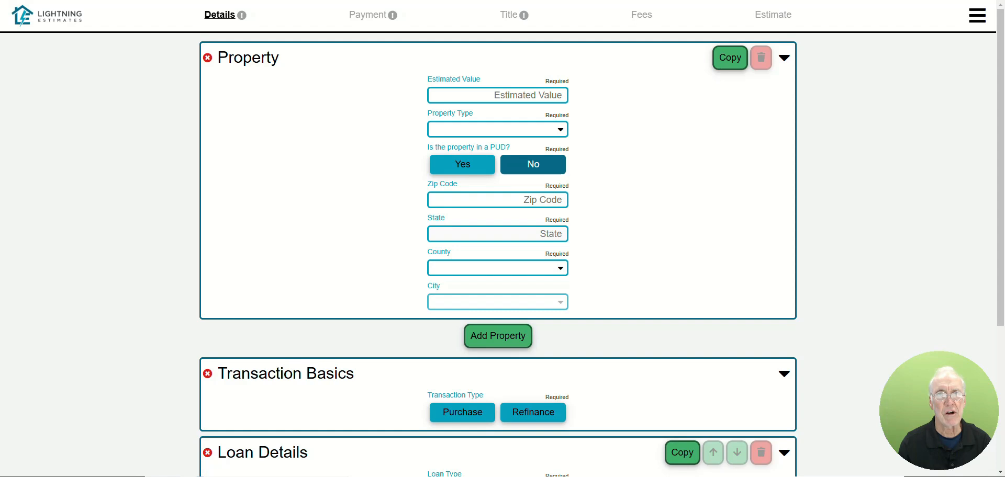
Step: Fill in the first property with a $500,000 estimated value, Single Family Detached type and the saved Ashburn ZIP code 20147
left_click(532, 95)
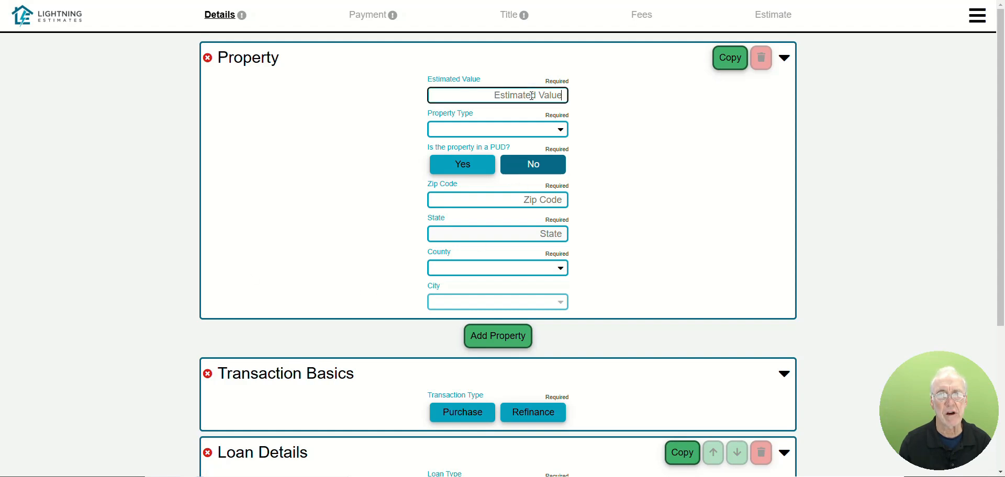
type("500")
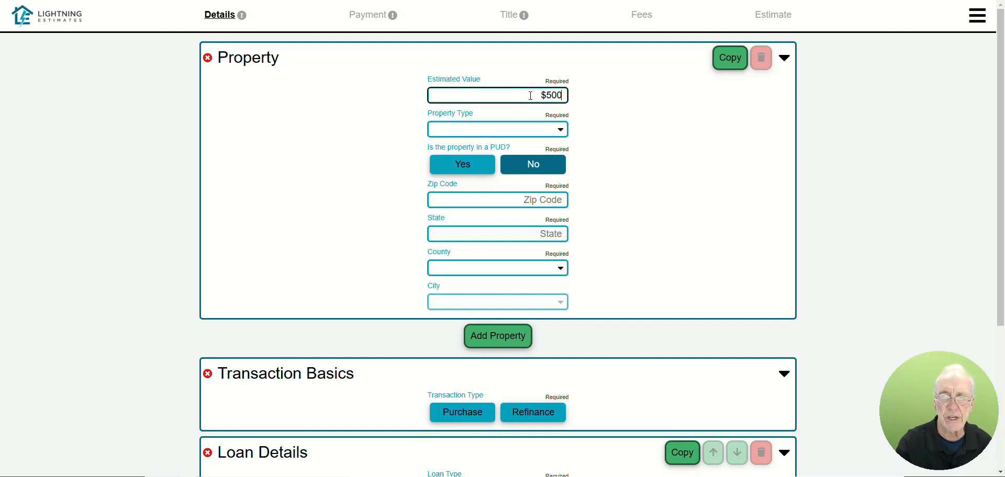
type(",000")
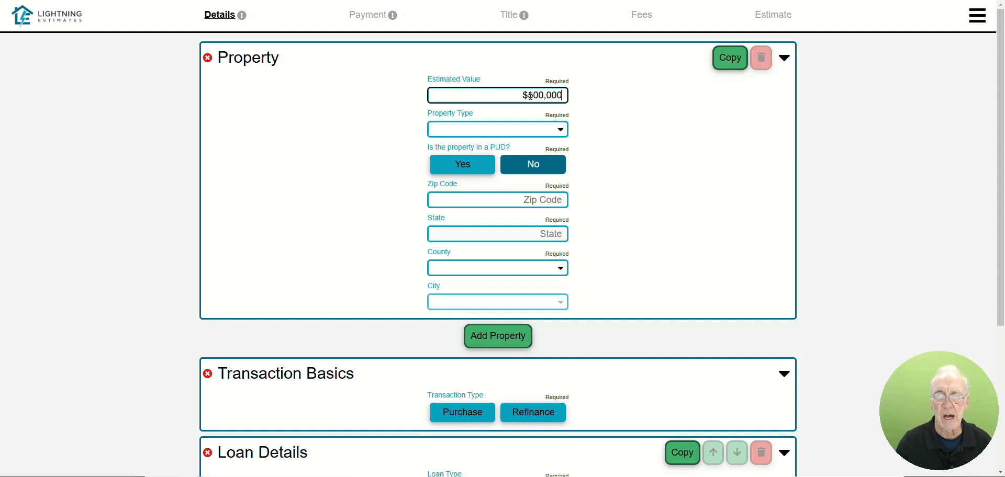
left_click(514, 133)
left_click(525, 142)
left_click(534, 200)
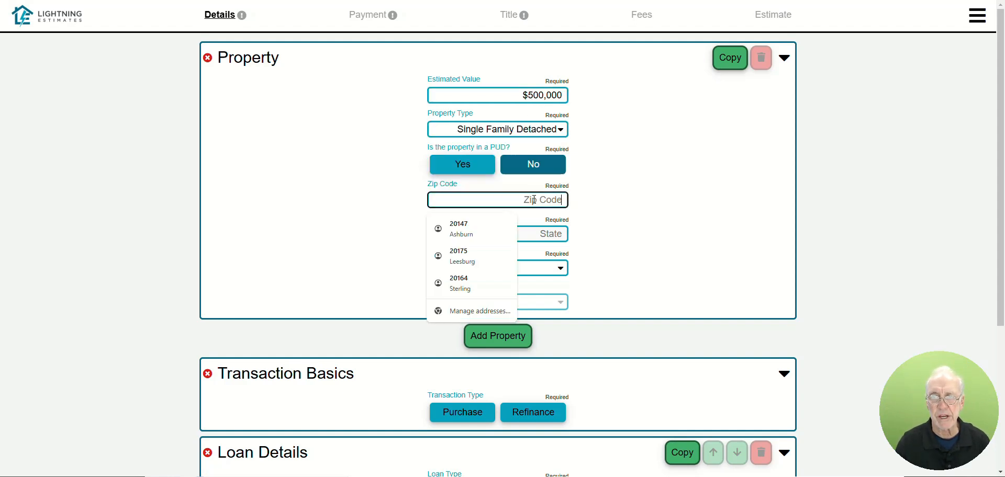
left_click(492, 221)
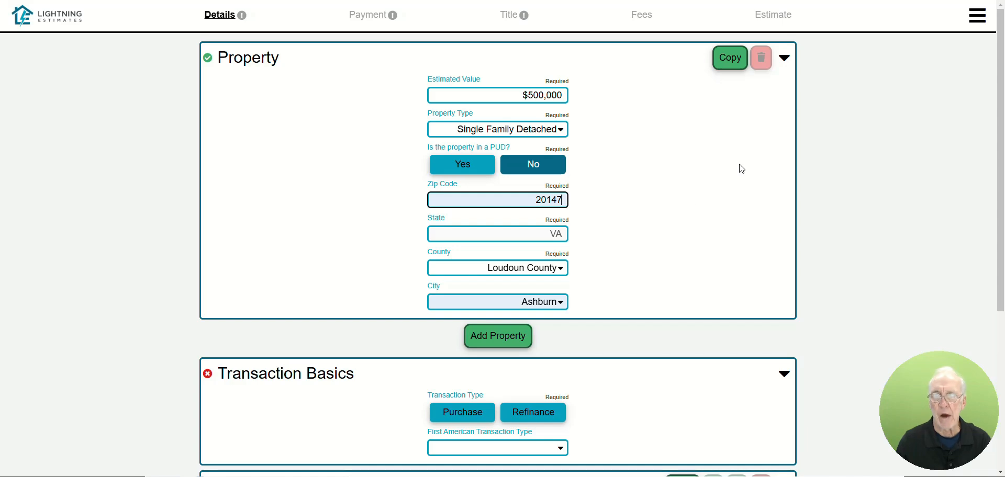
Step: Duplicate the first property and set the copy's estimated value to $525,000
left_click(731, 57)
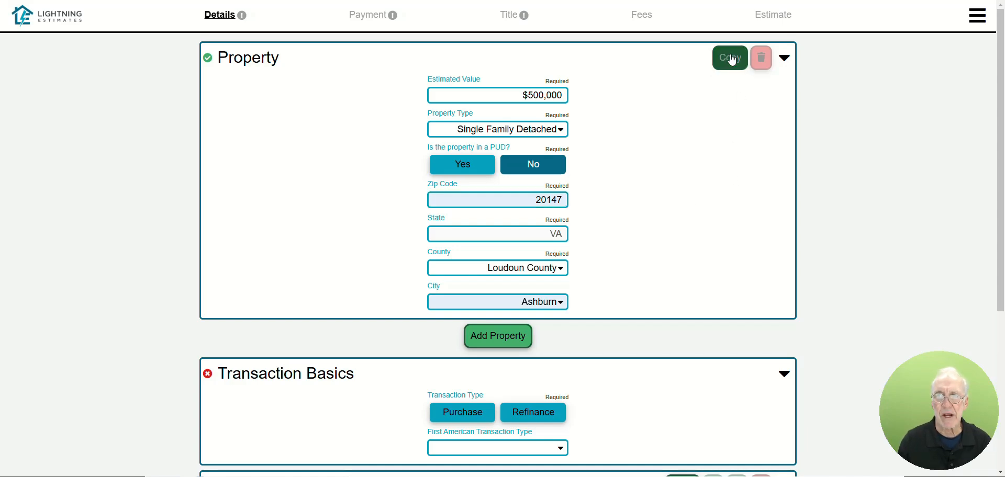
scroll(649, 199, "down", 3)
left_click(545, 222)
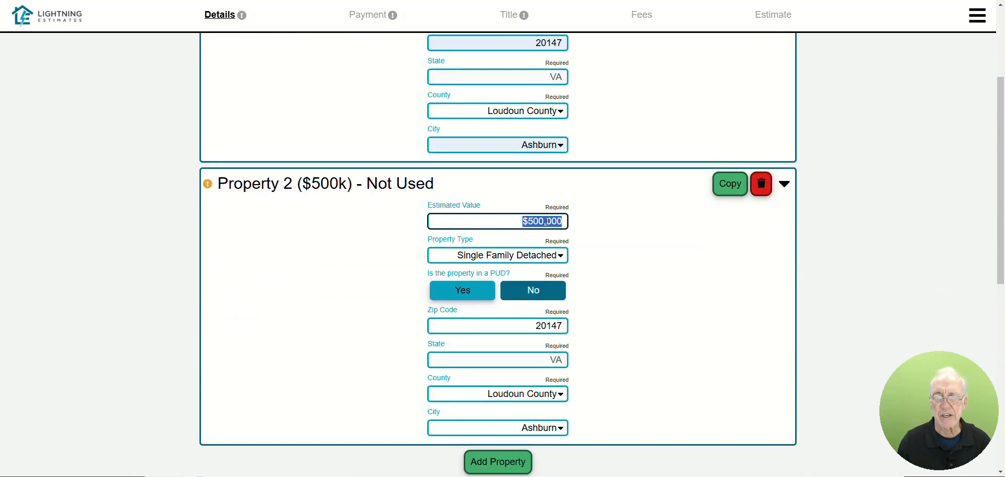
type("525000")
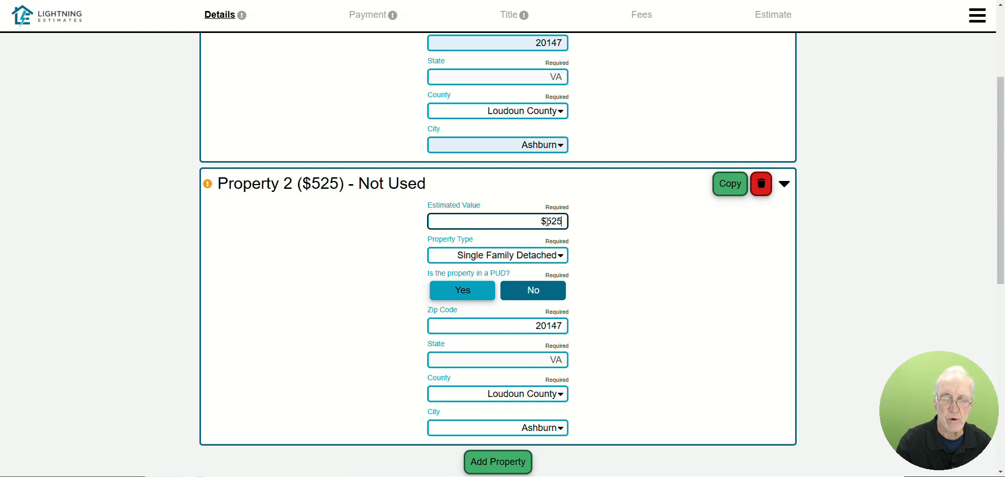
Step: Duplicate Property 2 and set the new Property 3's estimated value to $550,000
left_click(732, 191)
scroll(644, 285, "down", 3)
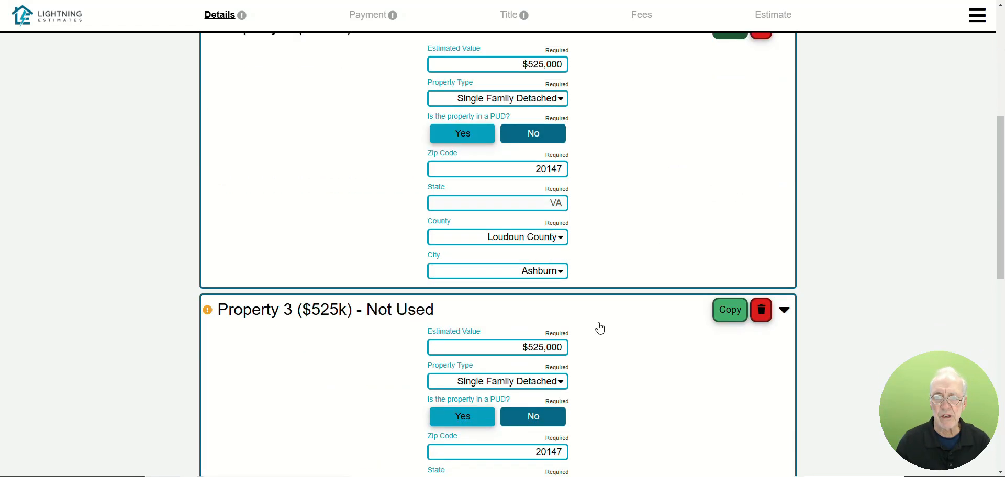
left_click(539, 349)
type("555,000")
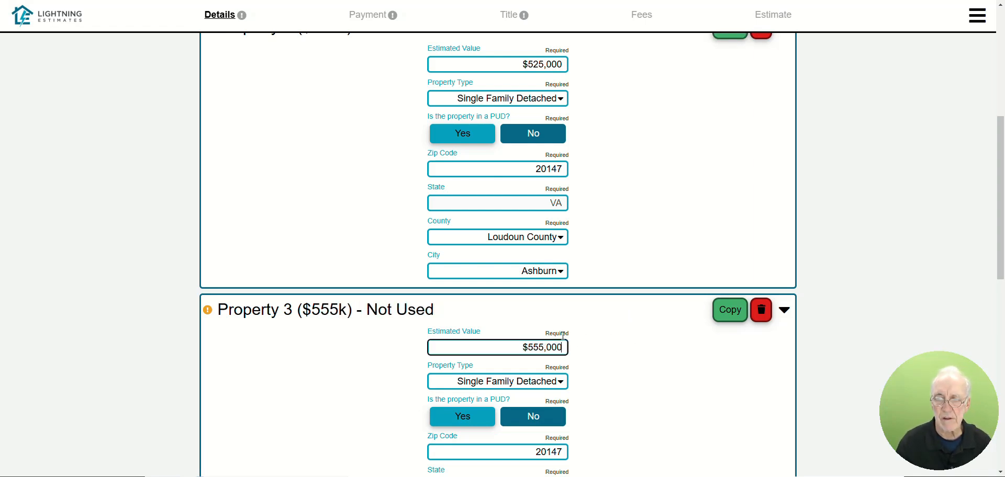
key("BackSpace")
type("0")
Step: Duplicate Property 3 and set the new Property 4's estimated value to $575,000
left_click(726, 321)
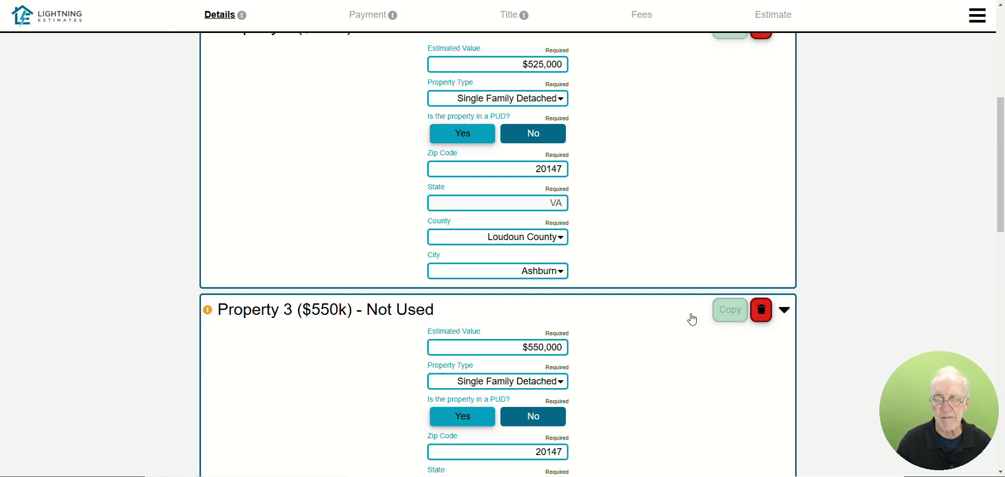
scroll(635, 358, "down", 4)
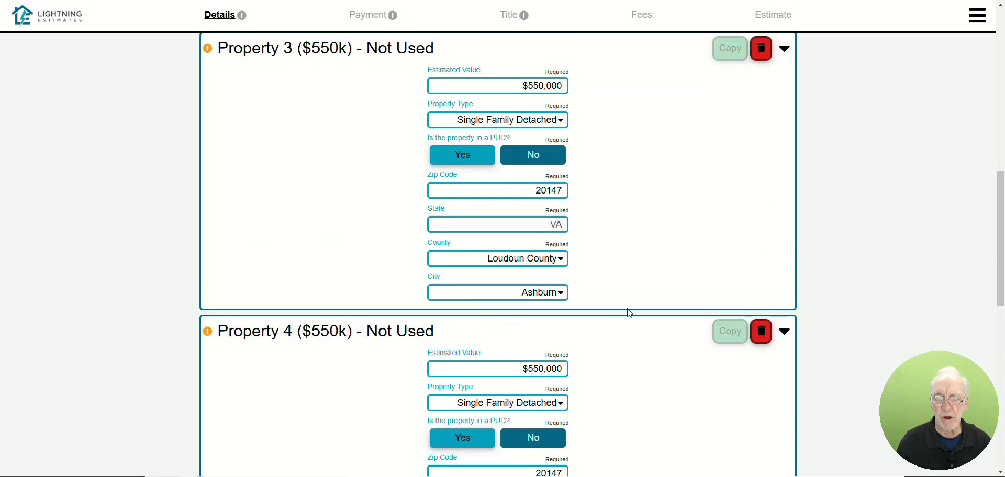
left_click(526, 368)
type("575000")
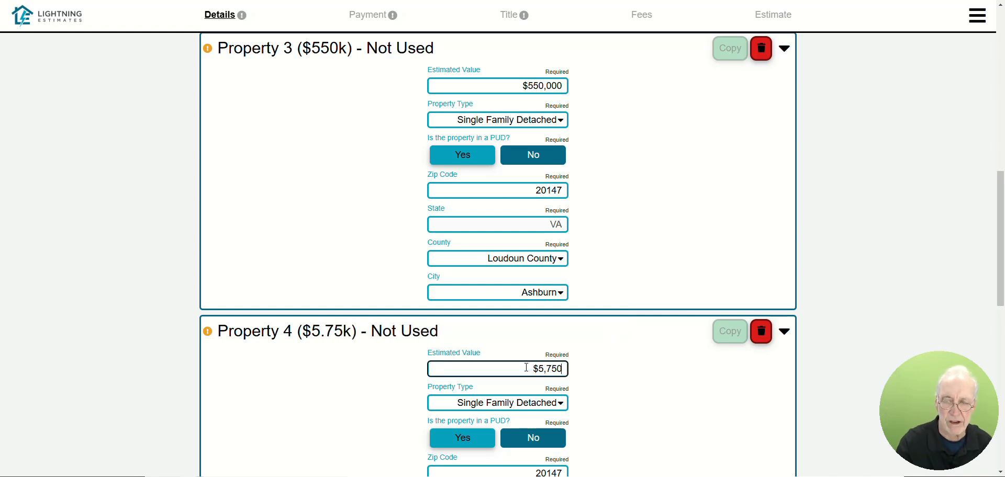
Step: Set the transaction type to Purchase and make the Property 1 loan conventional with a 90% LTV
scroll(630, 348, "down", 8)
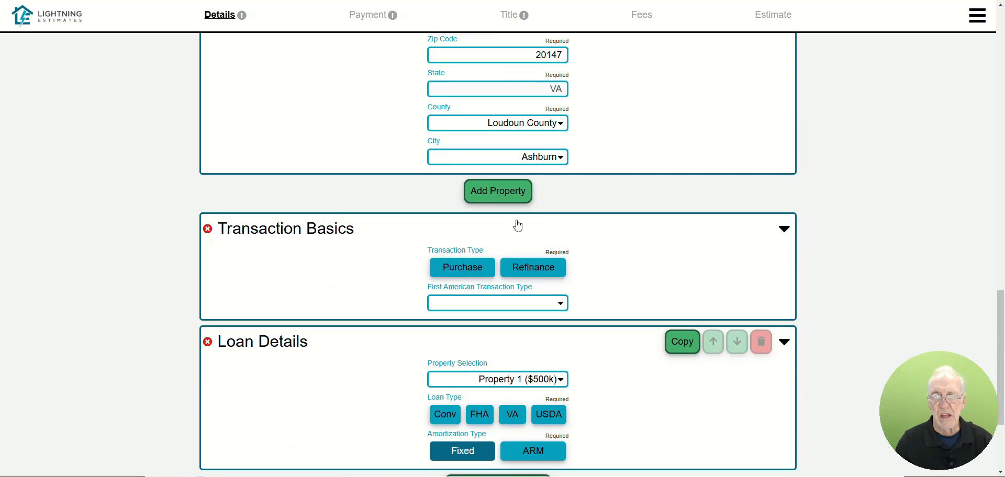
left_click(484, 268)
scroll(620, 309, "down", 3)
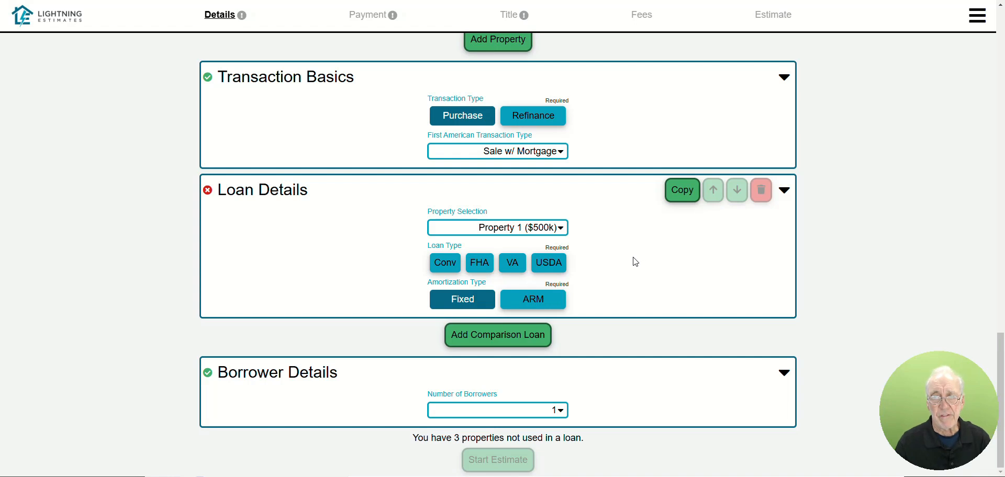
left_click(446, 262)
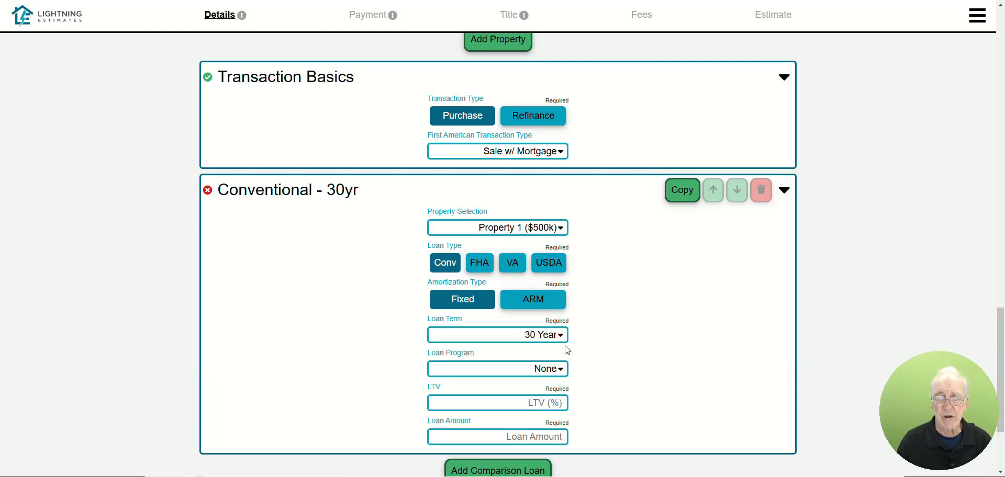
left_click(554, 403)
type("90")
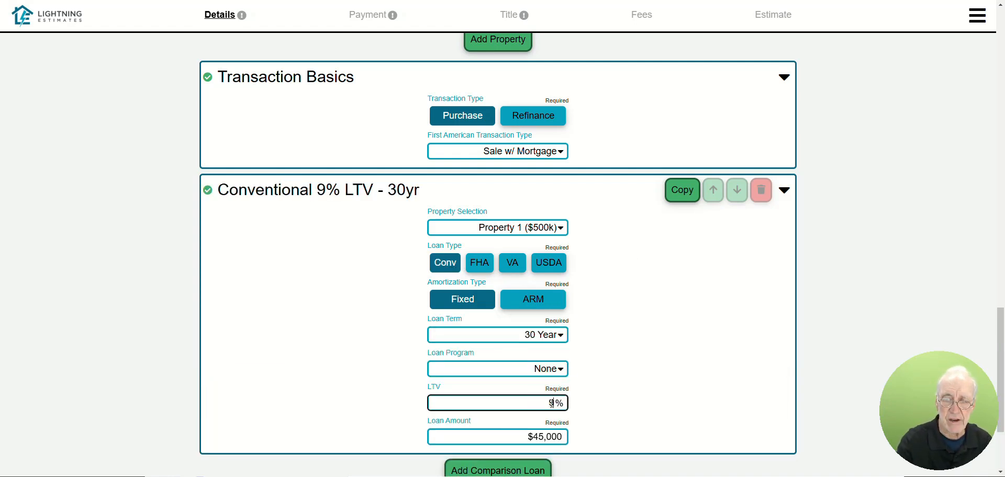
Step: Set the conventional loan's housing expense DTI to 25% and its total DTI to 35%
scroll(635, 290, "down", 3)
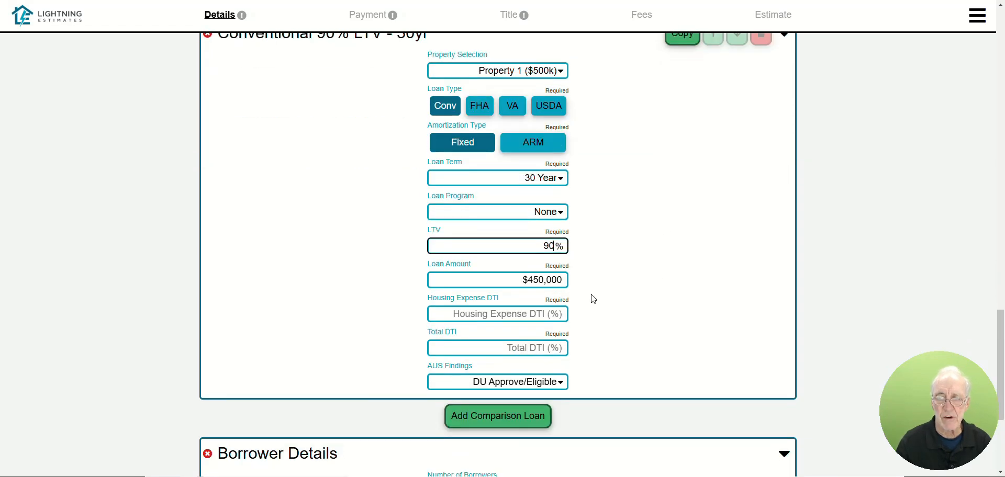
left_click(563, 312)
type("25")
key("Tab")
type("3")
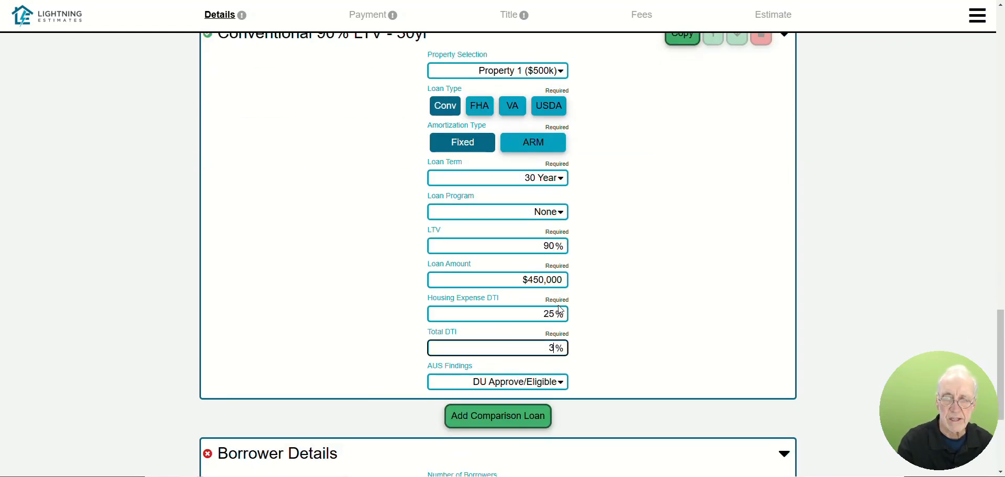
type("5")
Step: Duplicate the conventional 90% LTV loan and assign the copy to Property 2 ($525k)
scroll(702, 74, "up", 1)
left_click(689, 87)
scroll(623, 199, "down", 5)
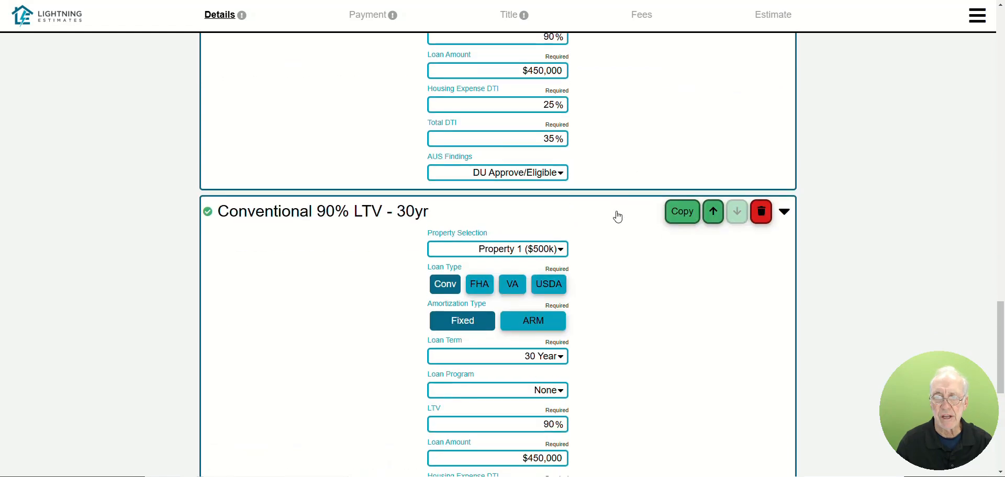
left_click(558, 250)
left_click(549, 281)
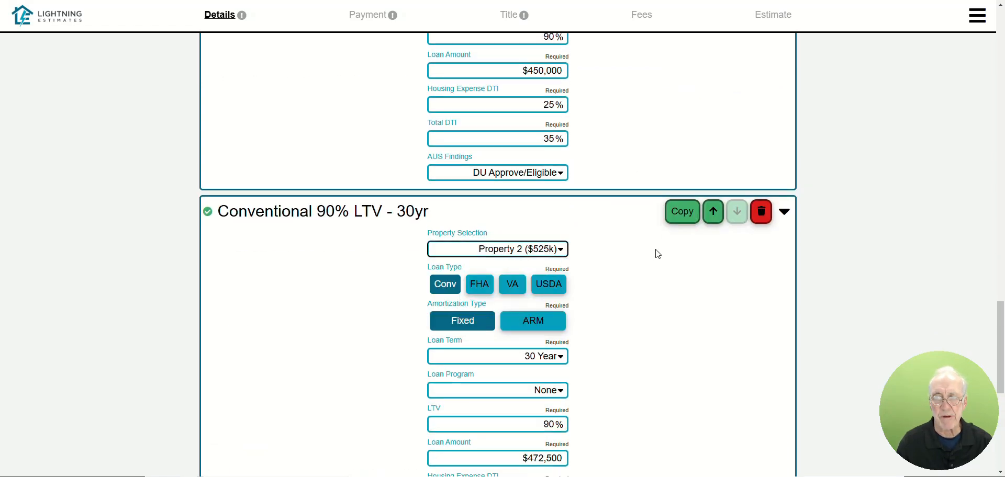
Step: Duplicate the Property 2 loan and assign the copy to Property 3 ($550k)
left_click(683, 213)
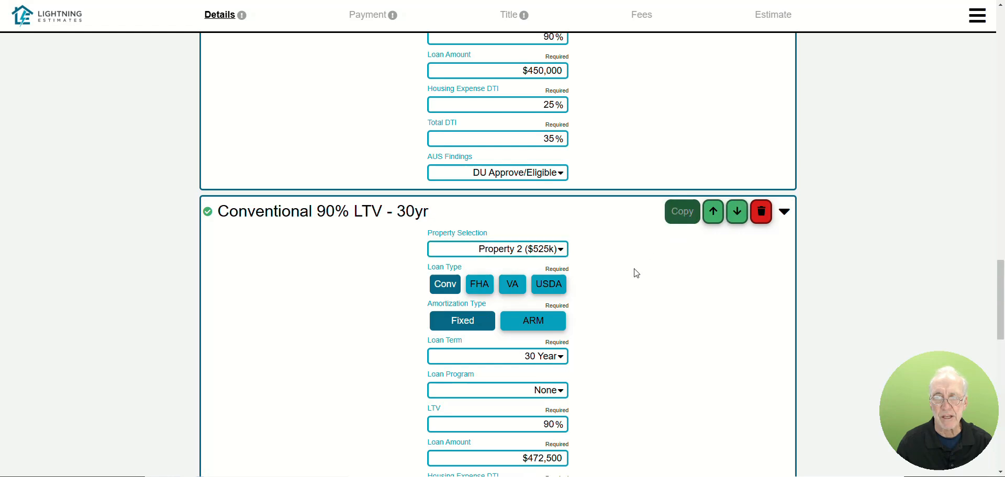
left_click(562, 321)
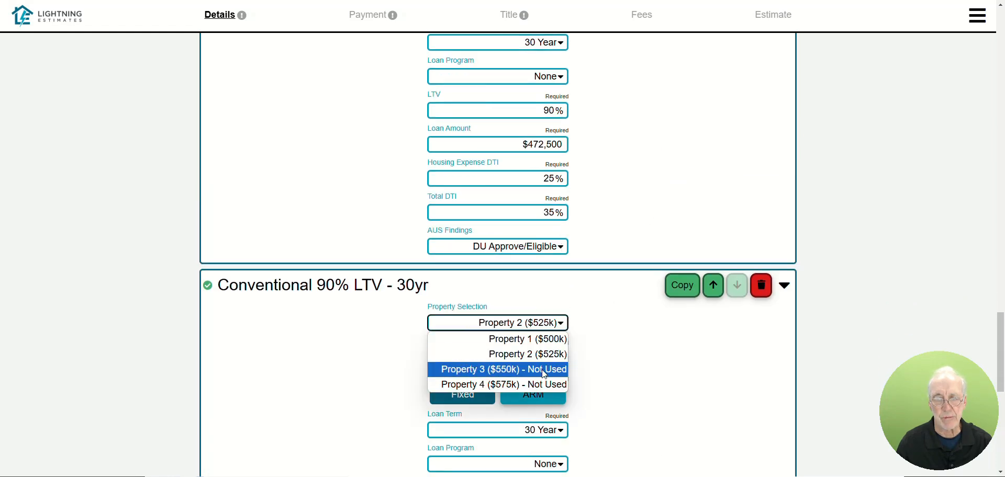
left_click(542, 368)
Step: Duplicate the Property 3 loan and assign the copy to Property 4 ($575k)
left_click(676, 288)
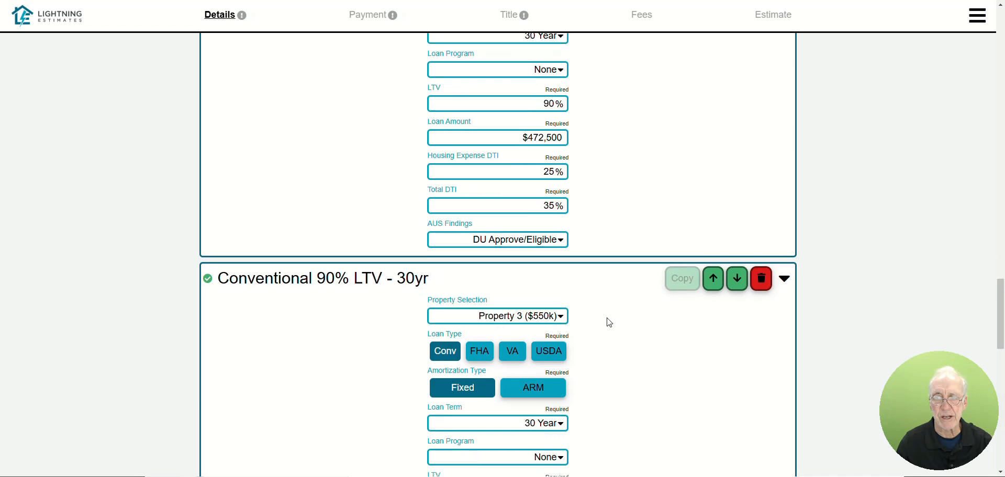
scroll(617, 344, "down", 3)
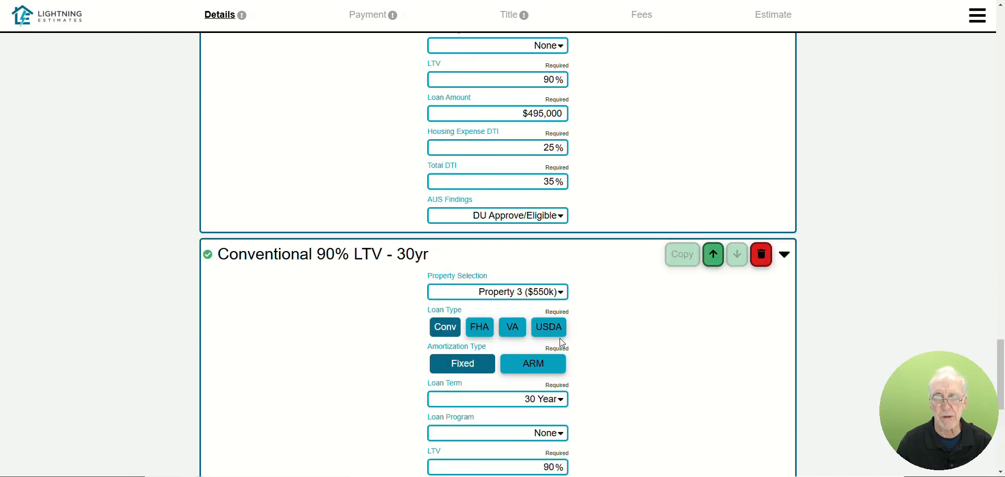
left_click(534, 292)
left_click(537, 354)
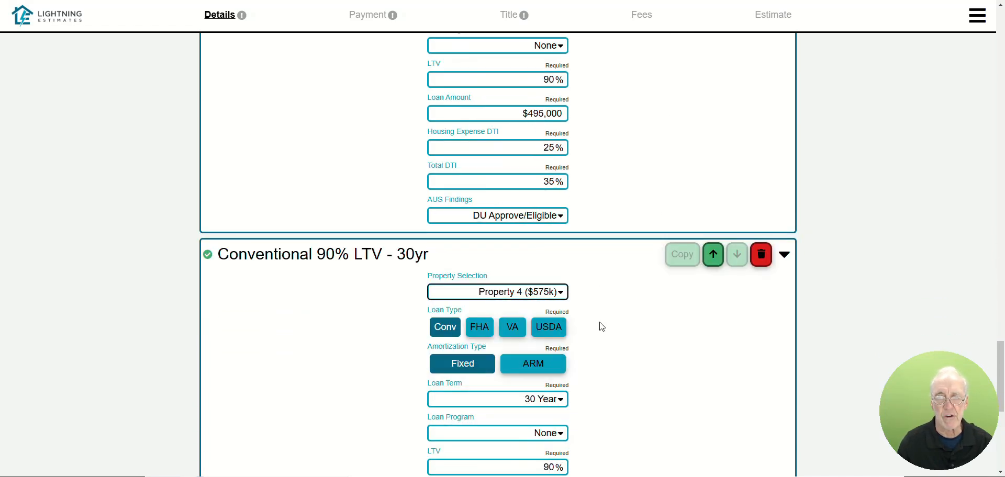
Step: Enter the borrower's credit score of 750 and total monthly income of $10,000, and start the estimate
scroll(599, 335, "down", 5)
scroll(602, 338, "down", 2)
left_click(550, 335)
type("750")
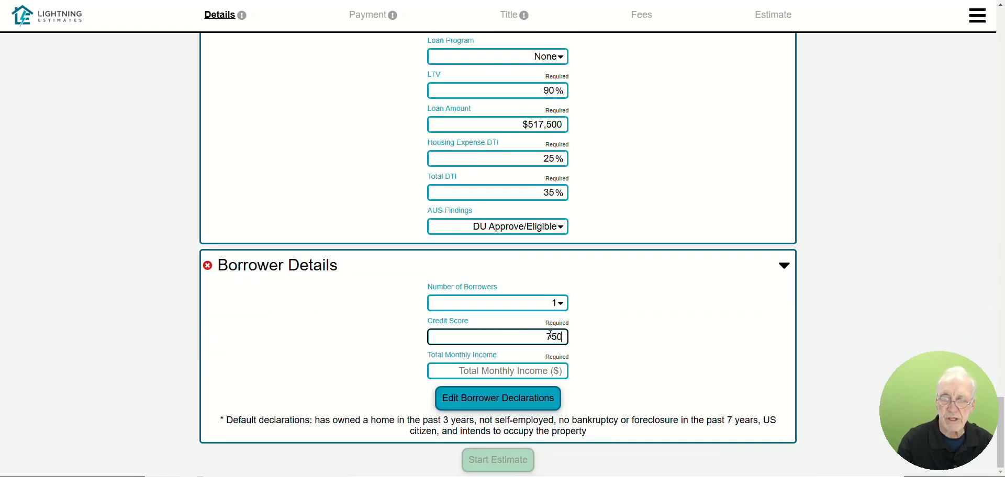
left_click(503, 370)
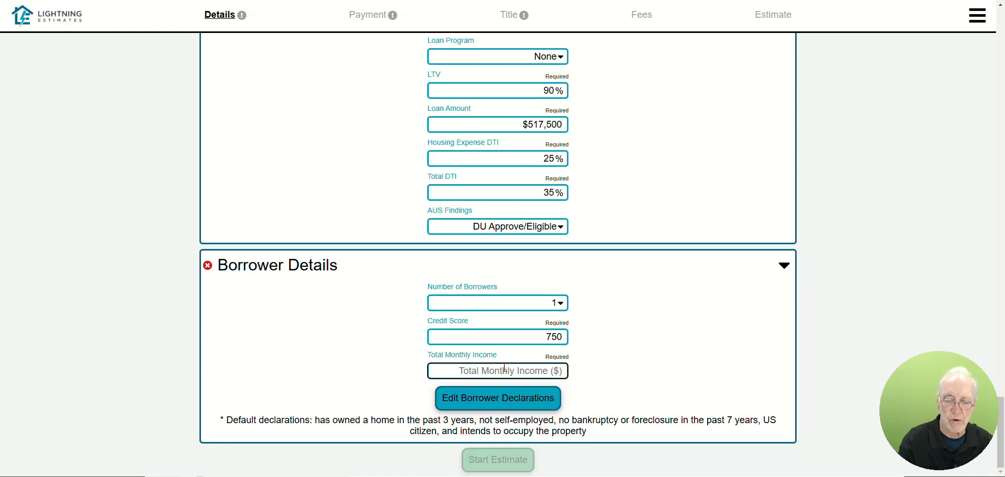
type("100000")
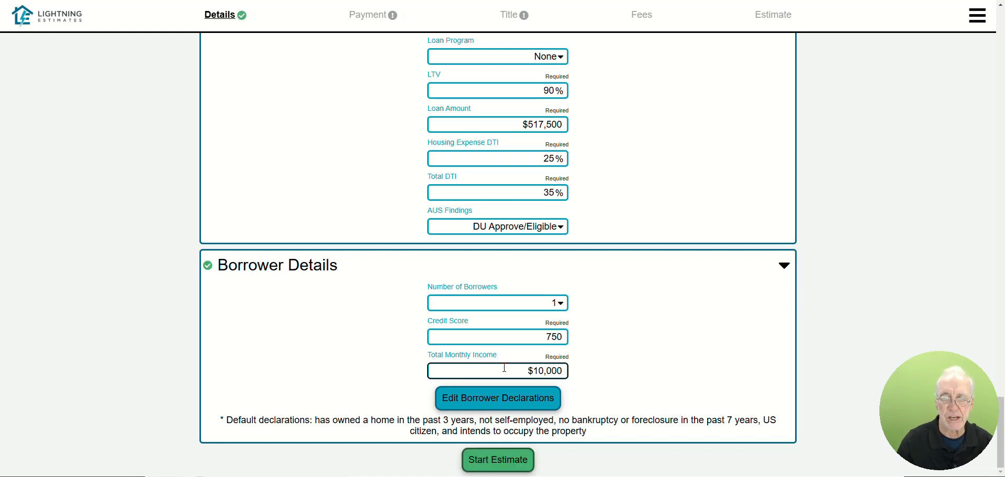
left_click(518, 460)
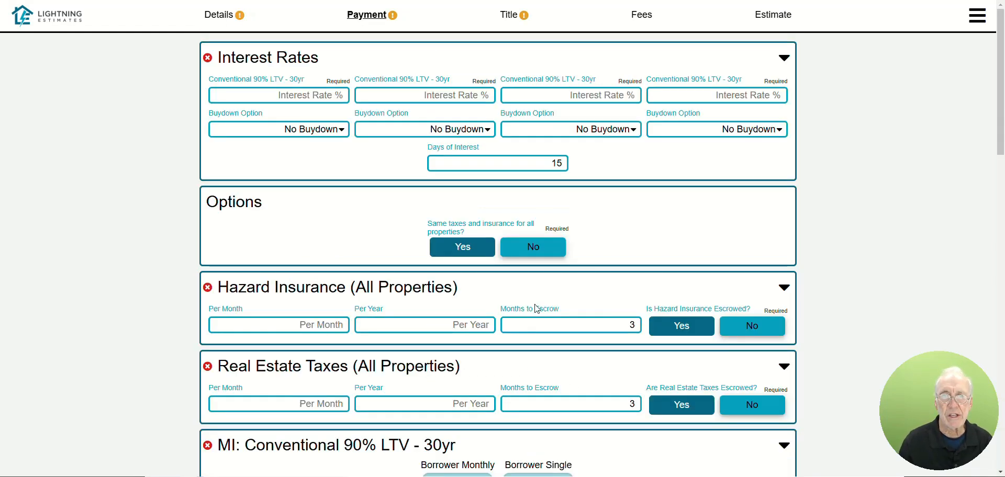
Step: Set the interest rate of all four conventional loans to 7%
left_click(316, 99)
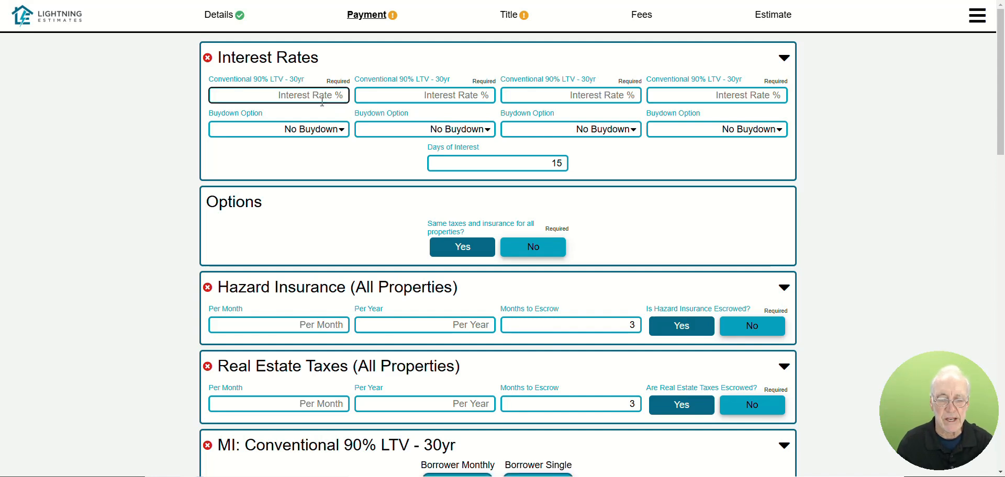
type("7")
left_click(450, 98)
type("7")
key("Tab")
type("7")
left_click(733, 98)
type("7")
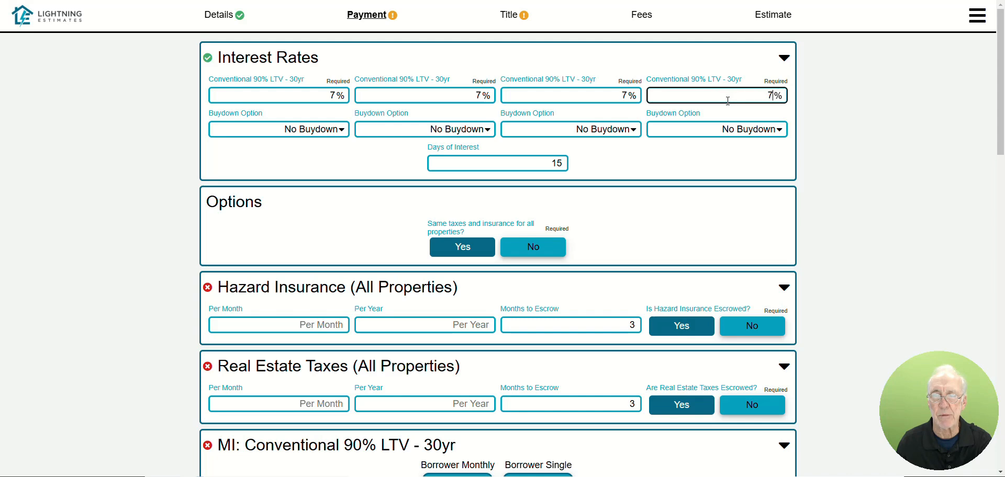
Step: View the buydown options offered for the first loan and open the days of interest for editing
left_click(343, 131)
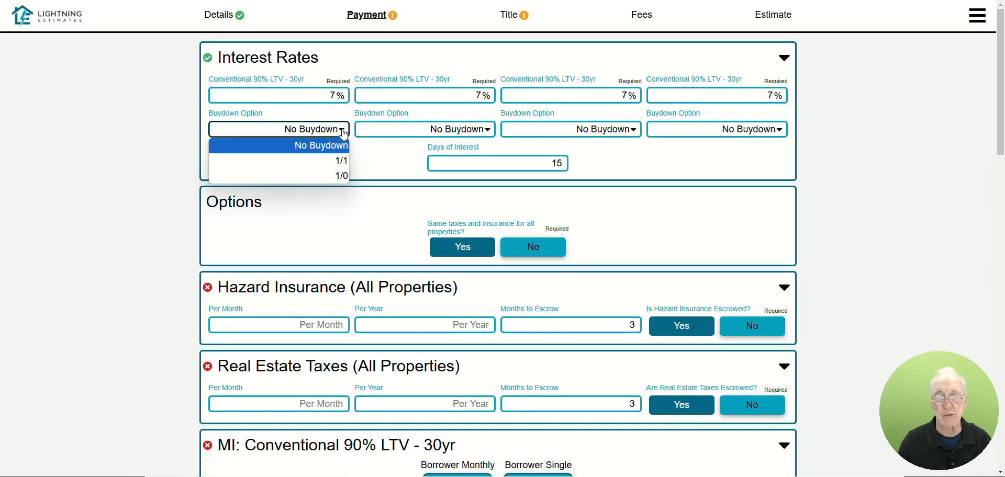
left_click(378, 154)
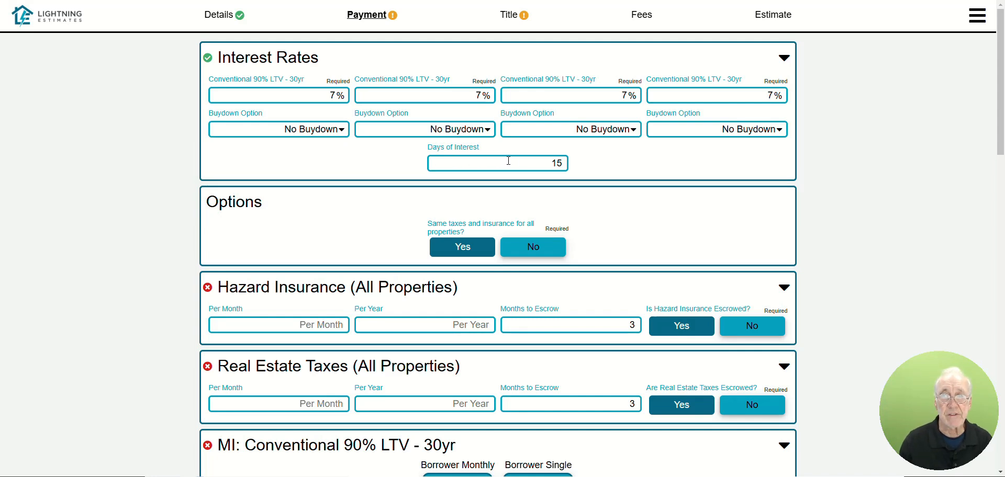
left_click(539, 163)
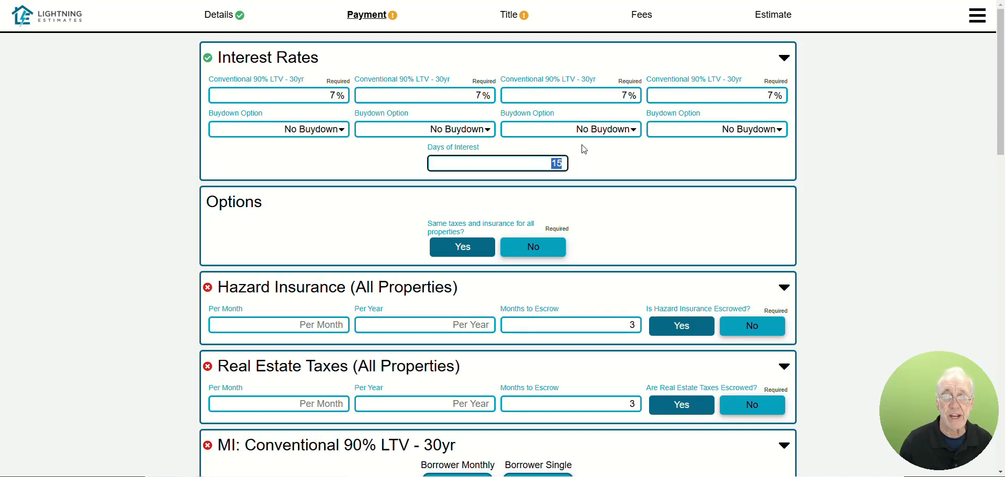
Step: Set the days of interest to 5 and choose separate taxes and insurance for each property
type("5")
left_click(602, 215)
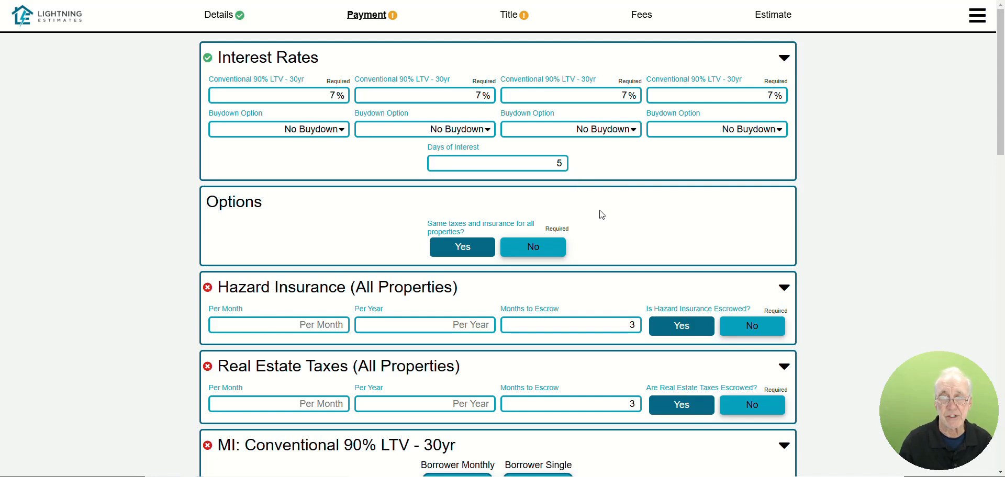
left_click(533, 252)
Step: Enter monthly hazard insurance of $100, $110, $120 and $130 for Properties 1 through 4
scroll(314, 235, "down", 5)
scroll(324, 195, "up", 1)
left_click(327, 130)
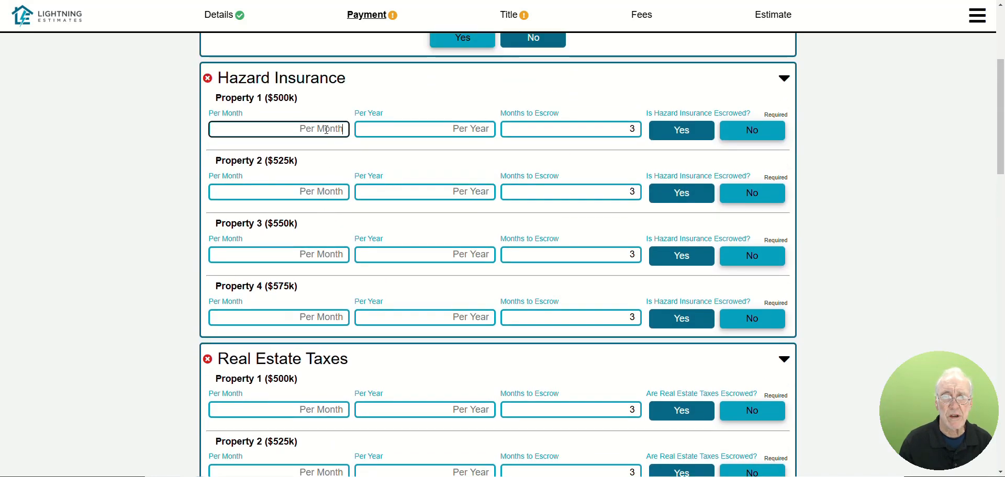
type("100")
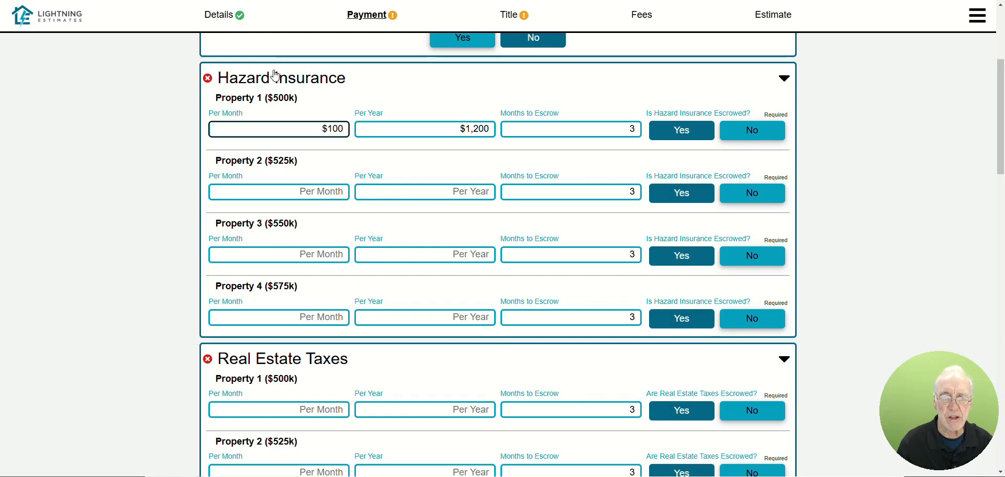
left_click(337, 192)
type("110")
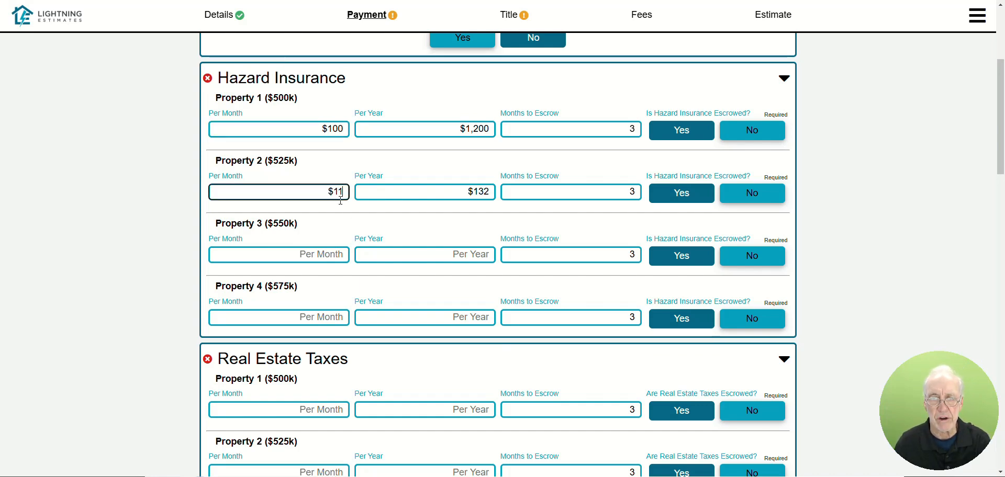
left_click(326, 254)
type("120")
left_click(312, 318)
type("130")
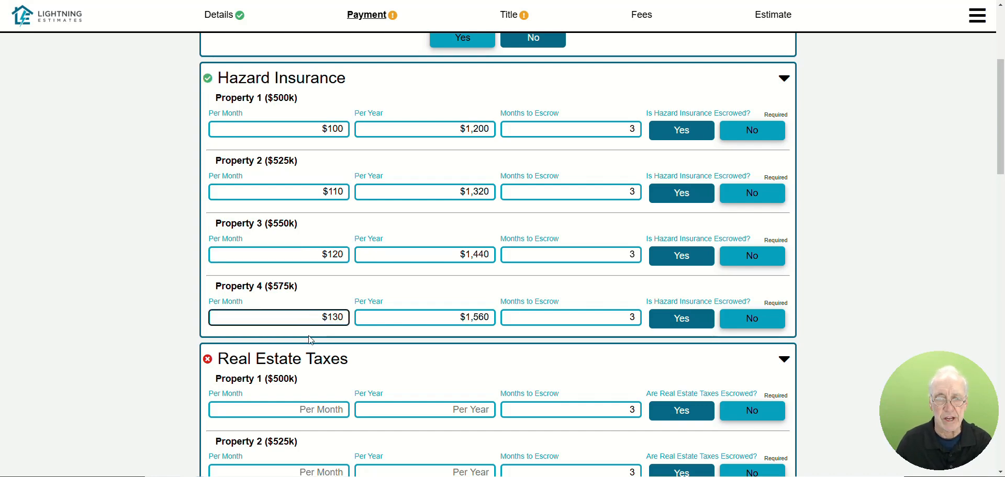
Step: Enter yearly real estate taxes of $5,000, $5,250, $5,500 and $5,750 for Properties 1 through 4
scroll(310, 341, "down", 4)
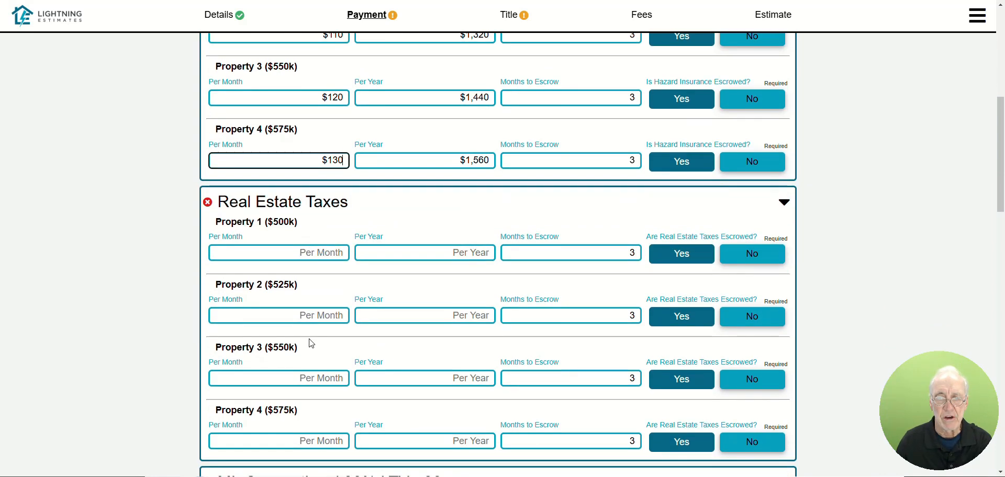
left_click(452, 202)
type("5000")
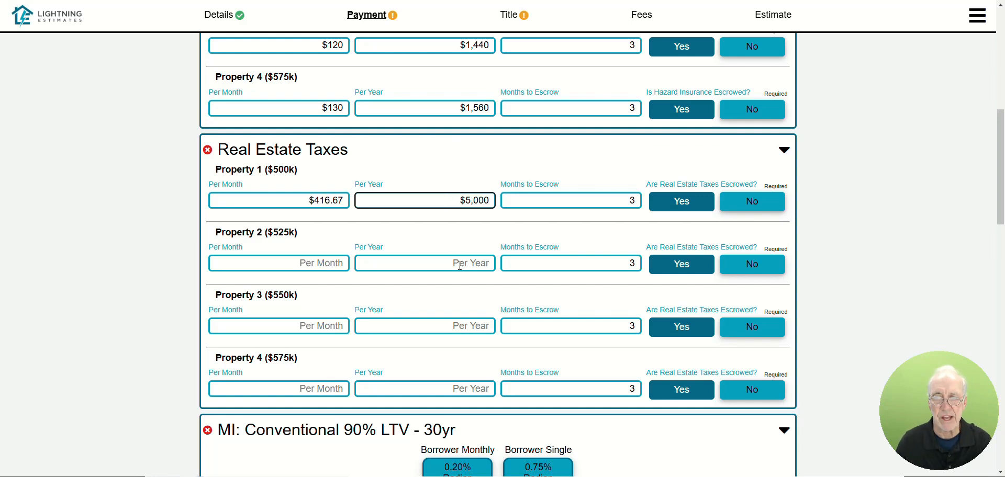
left_click(459, 266)
type("5")
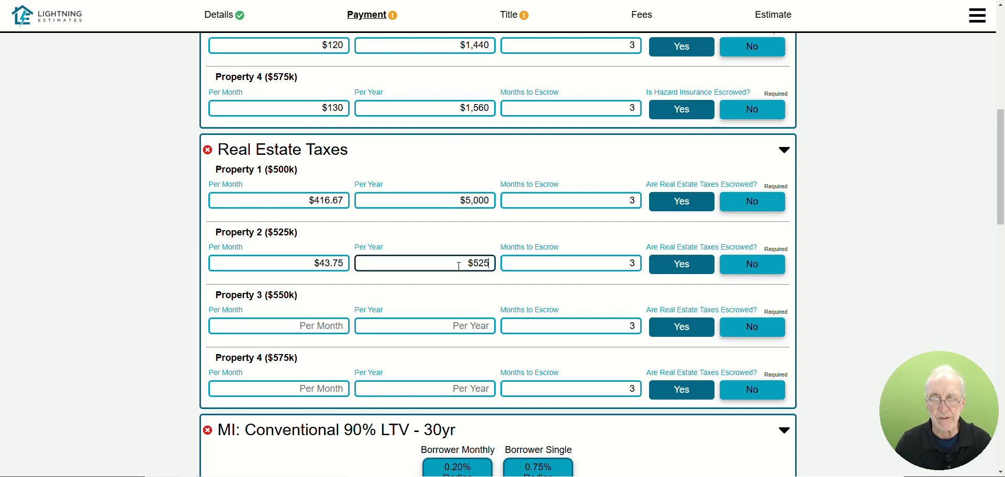
type(",250")
left_click(449, 325)
type("5,500")
left_click(454, 390)
type("5750")
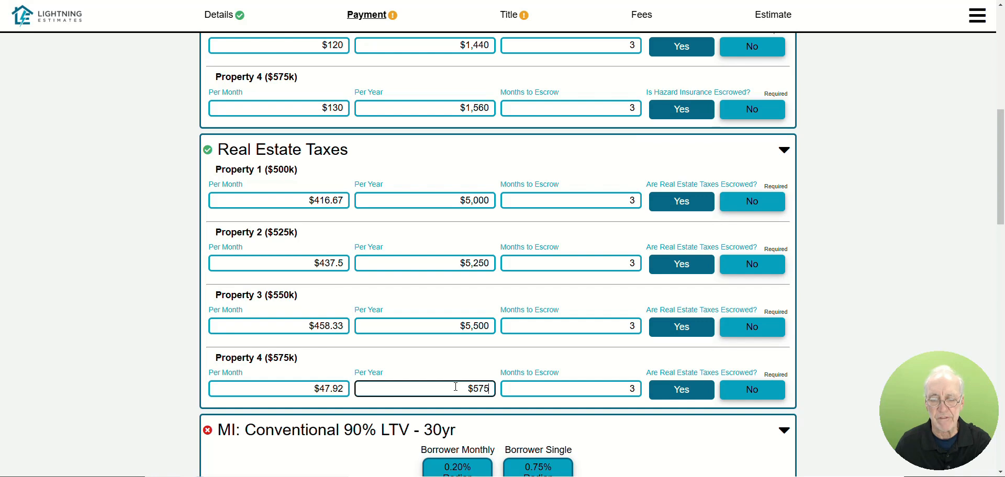
Step: Choose Radian's 0.20% borrower monthly mortgage insurance for the first three conventional loans
scroll(461, 354, "down", 5)
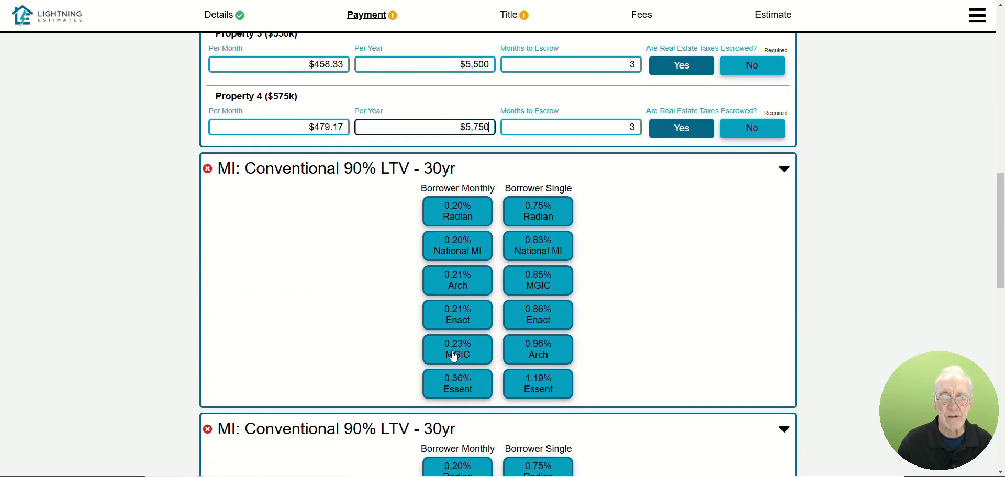
left_click(469, 219)
scroll(343, 253, "down", 3)
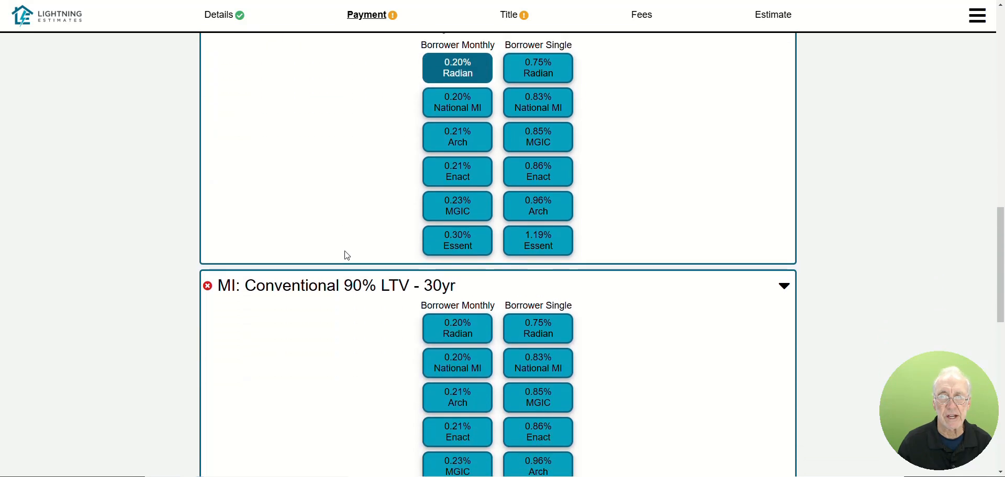
left_click(438, 308)
scroll(322, 317, "down", 2)
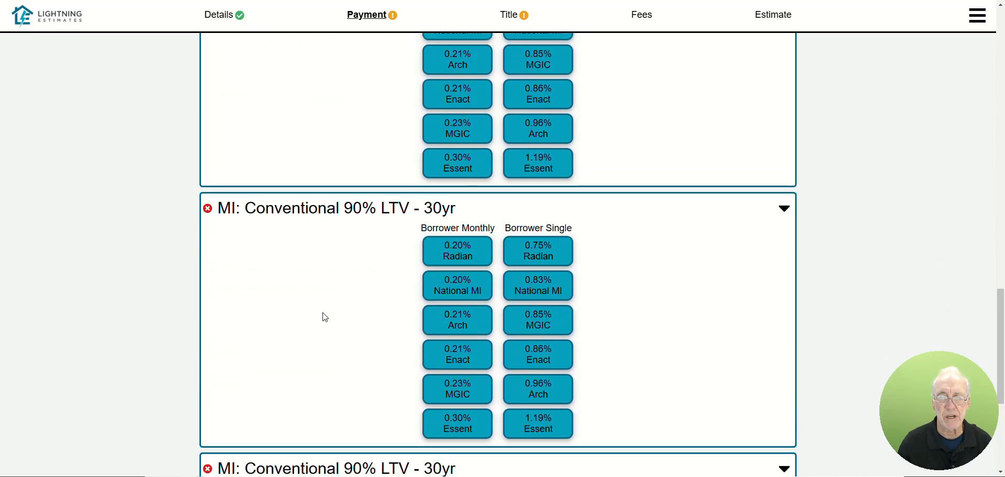
left_click(452, 213)
scroll(314, 272, "down", 4)
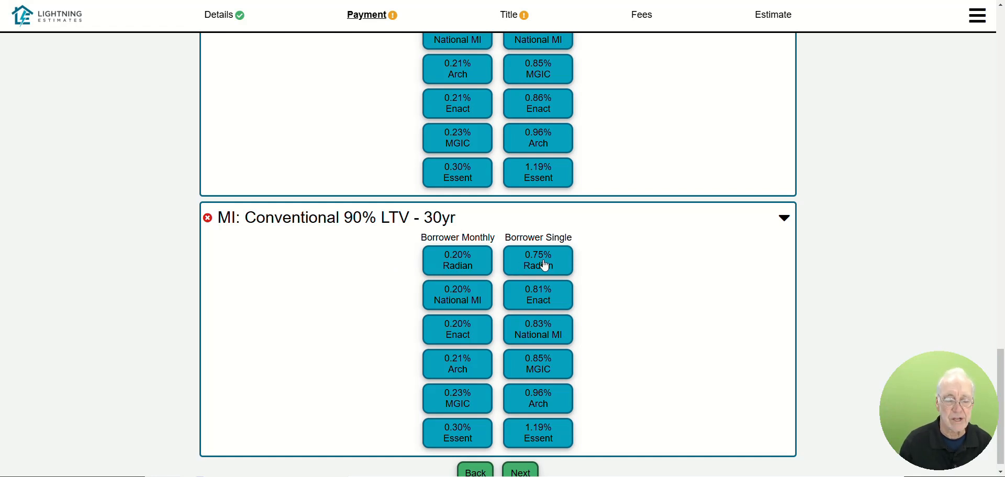
Step: Try Radian's 0.75% single mortgage insurance unfinanced on the fourth loan, and settle on Radian's 0.20% borrower monthly option
left_click(544, 265)
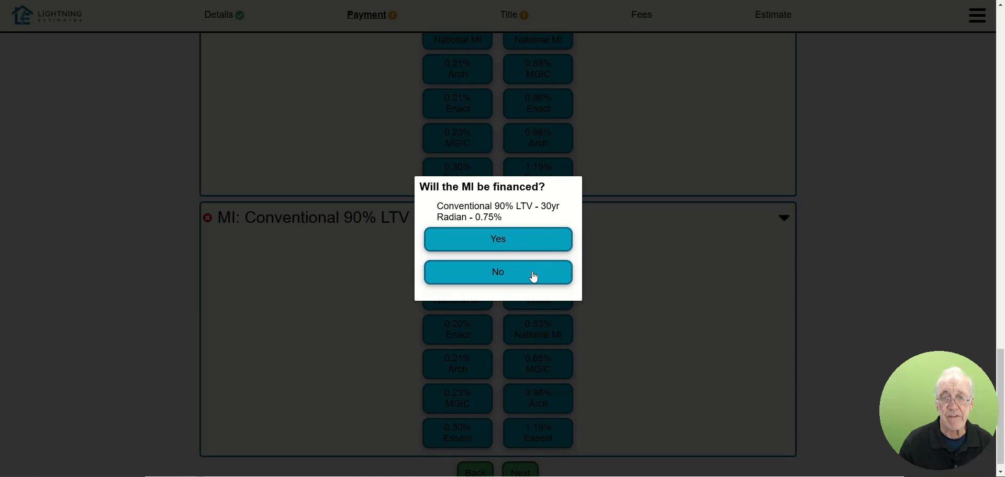
left_click(533, 277)
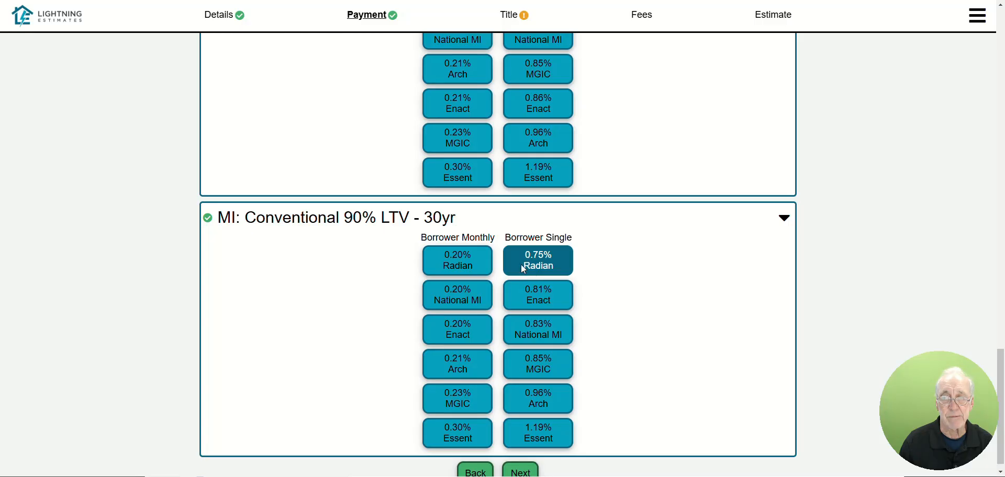
left_click(477, 265)
scroll(630, 328, "down", 1)
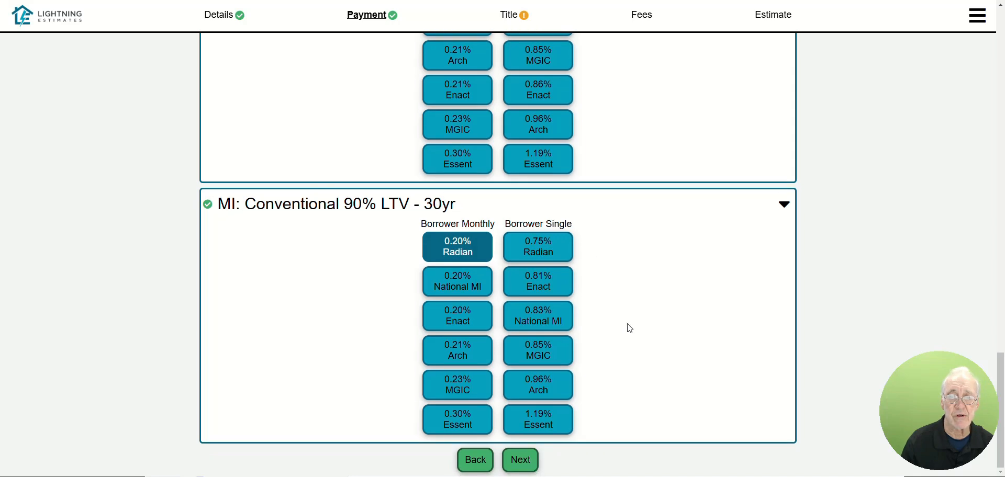
Step: Submit the title products as preselected and review the fee breakdown of the first conventional loan
left_click(521, 461)
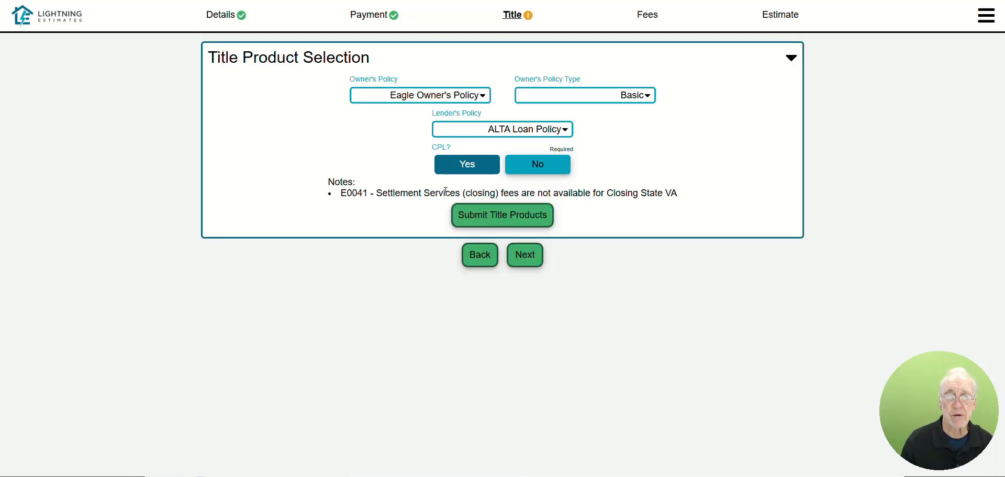
left_click(506, 222)
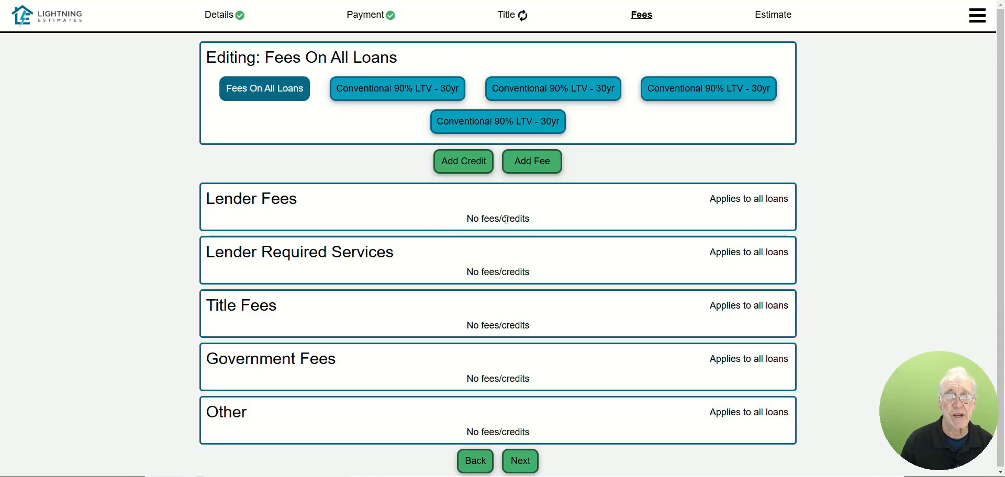
left_click(398, 90)
scroll(549, 347, "down", 3)
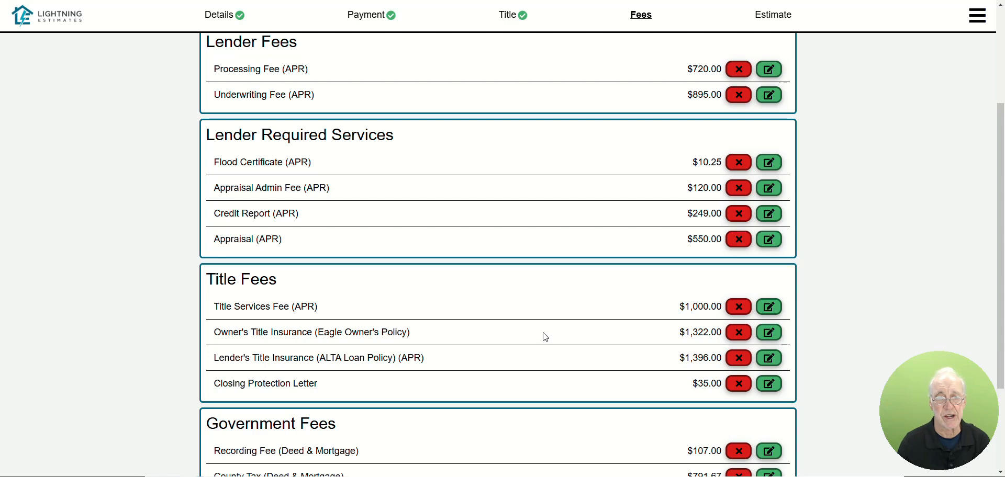
scroll(539, 330, "up", 3)
scroll(558, 262, "down", 5)
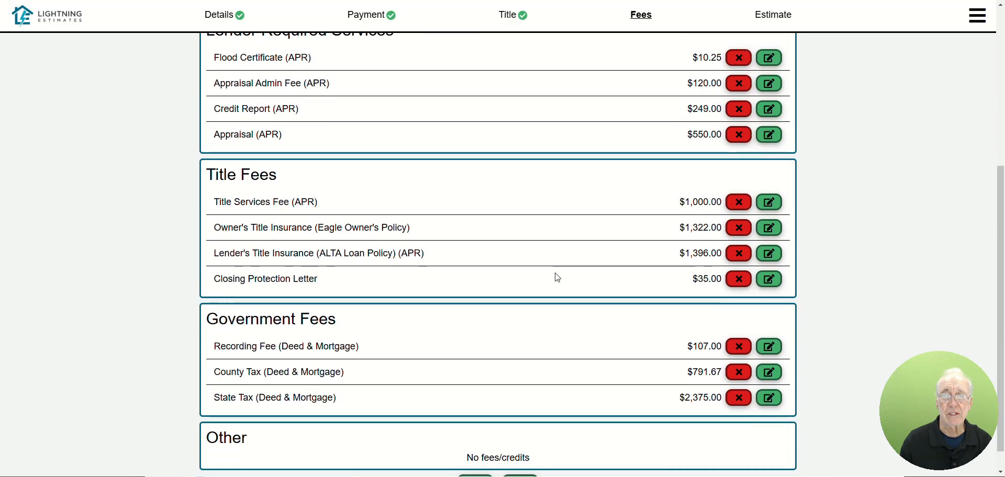
scroll(555, 314, "down", 1)
Step: Continue to the estimate and enter the client's full name followed by "comparison" as its saved name
left_click(520, 459)
left_click(499, 200)
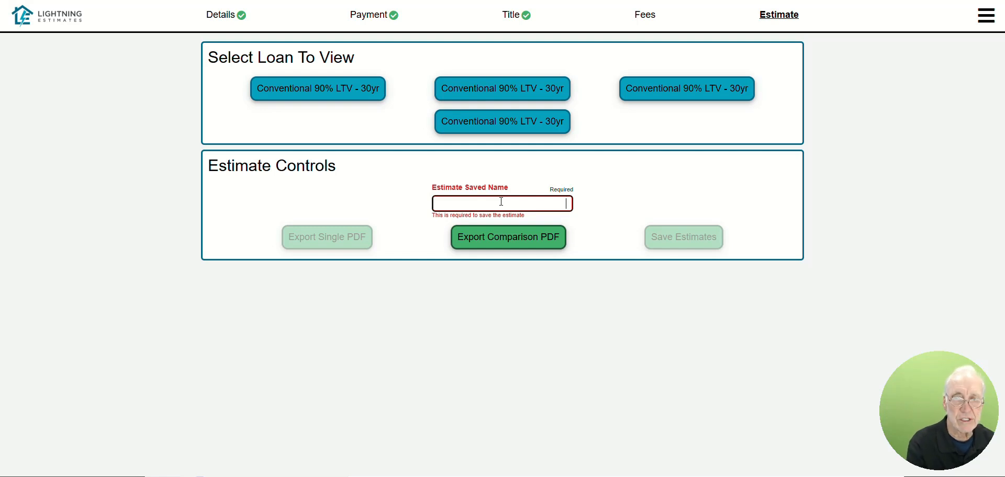
type("Jane Doe")
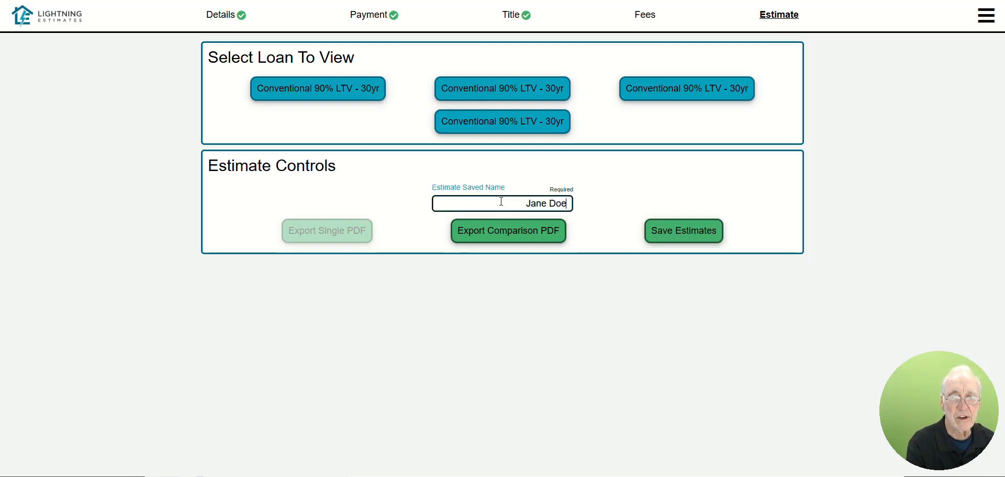
type(" comparison")
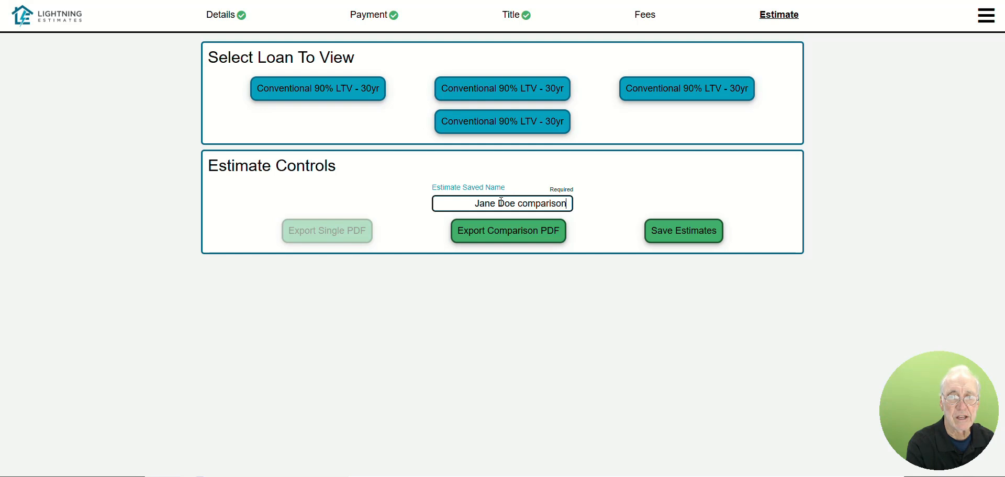
Step: View the individual loans' estimates and check the name each one uses for output
left_click(368, 95)
left_click_drag(443, 236, 554, 236)
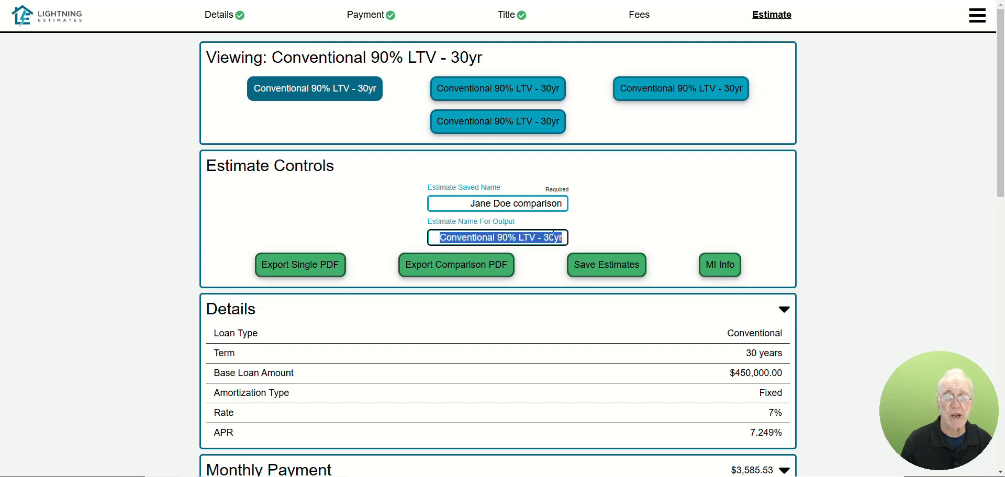
left_click(510, 88)
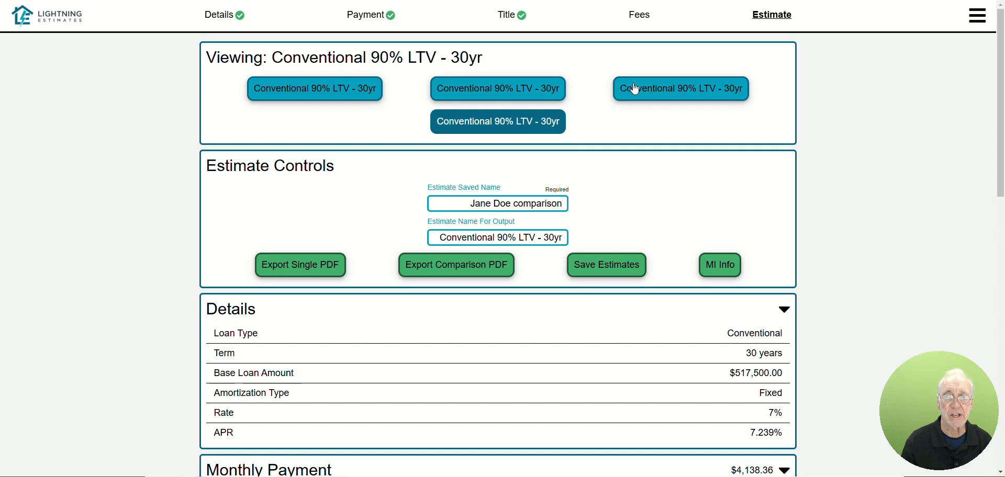
left_click(649, 90)
left_click_drag(435, 237, 580, 227)
left_click(618, 209)
Step: Save the estimates, then export the loan comparison as a PDF and open it
left_click(598, 273)
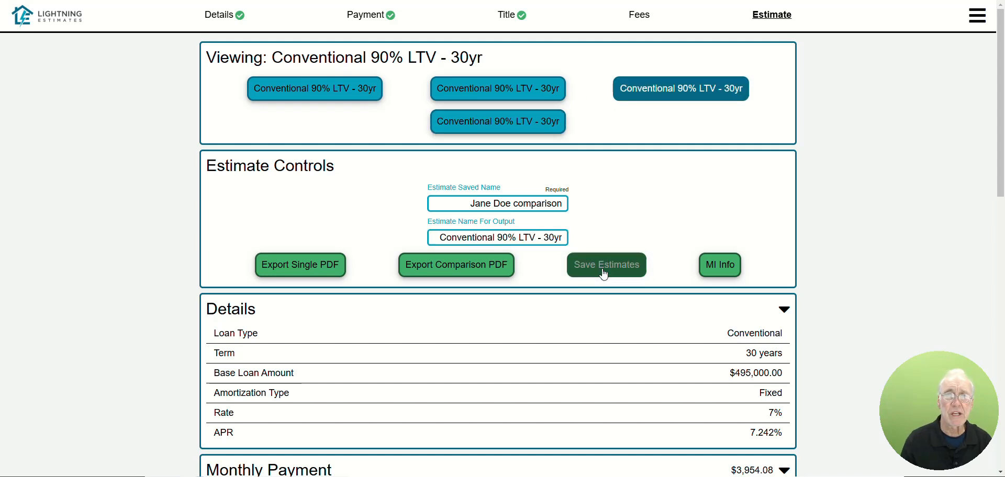
left_click(477, 268)
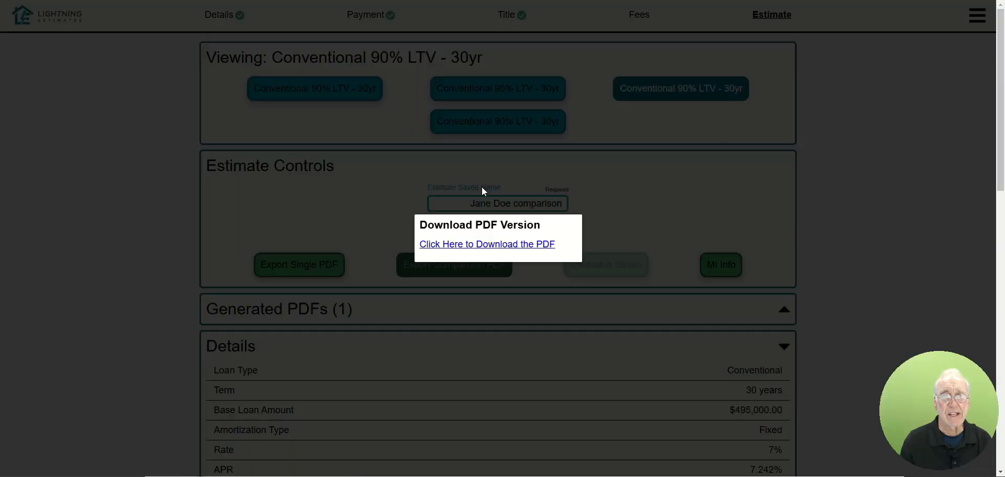
left_click(524, 248)
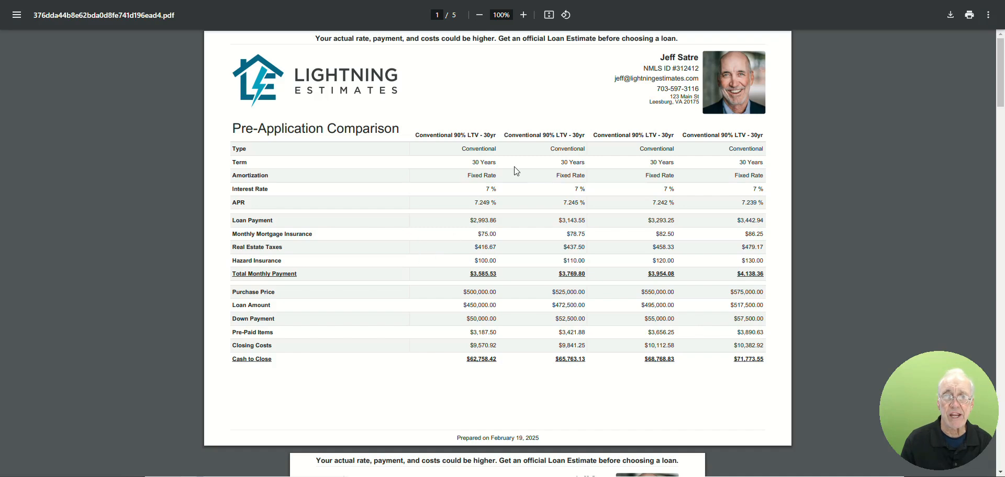
Step: Review the detailed monthly payment, transaction and closing cost pages for all four loans in the comparison PDF
scroll(379, 203, "down", 8)
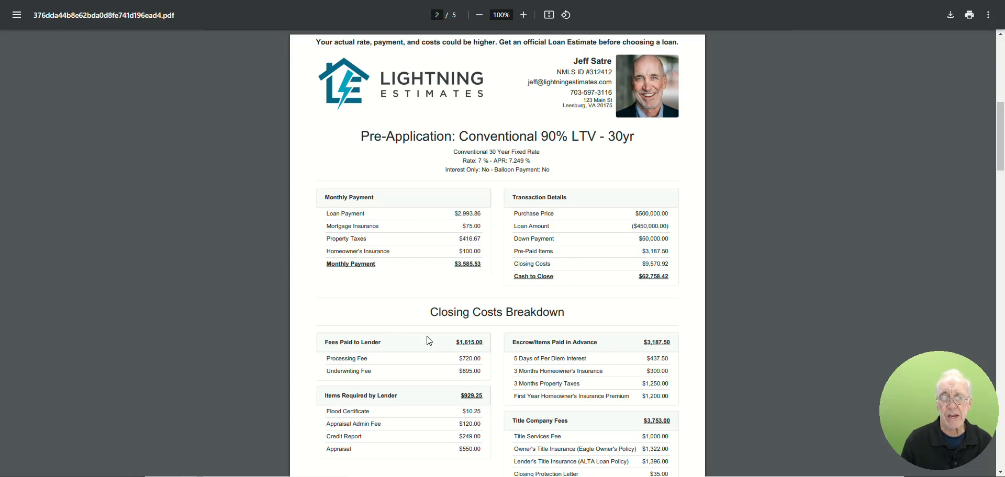
scroll(462, 360, "down", 3)
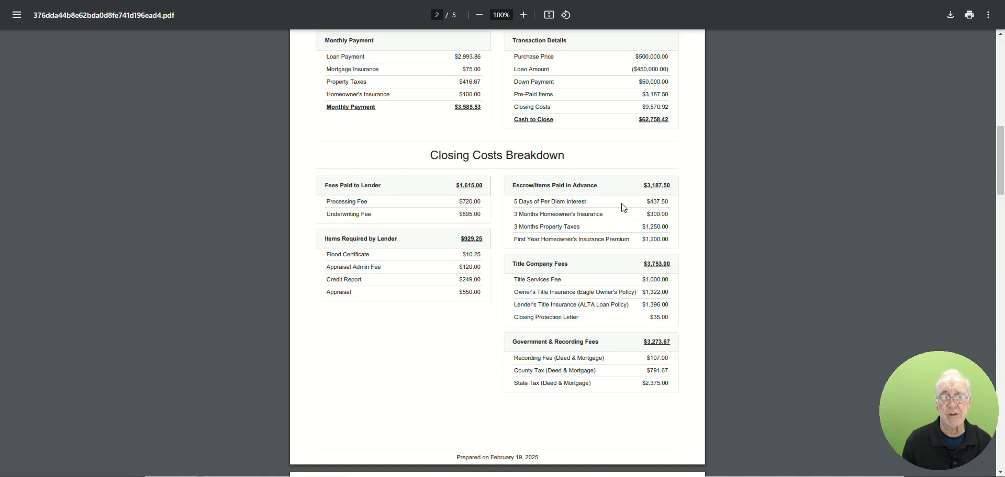
scroll(548, 244, "up", 2)
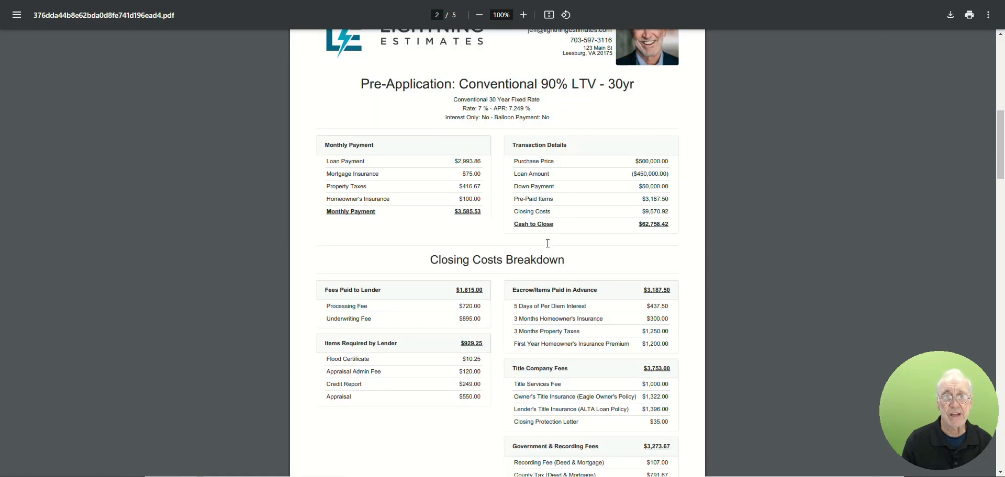
scroll(547, 244, "up", 1)
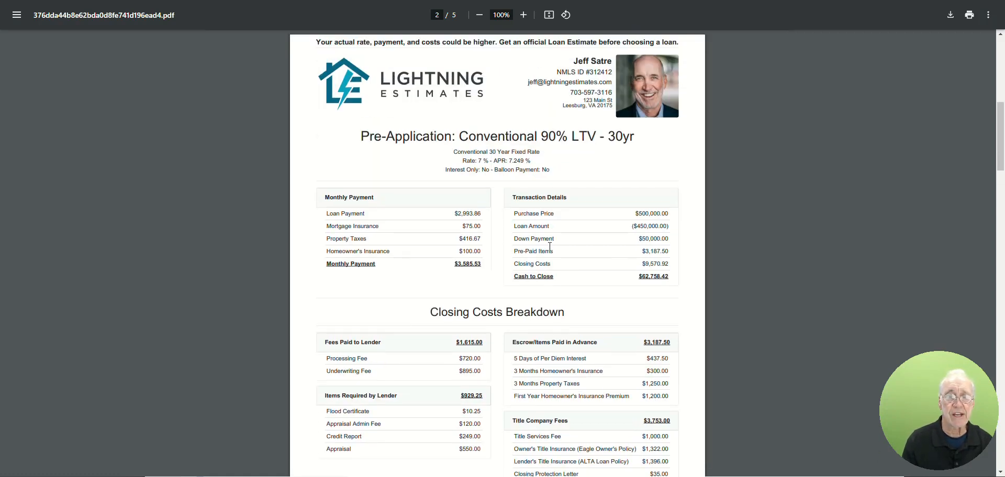
scroll(550, 246, "down", 12)
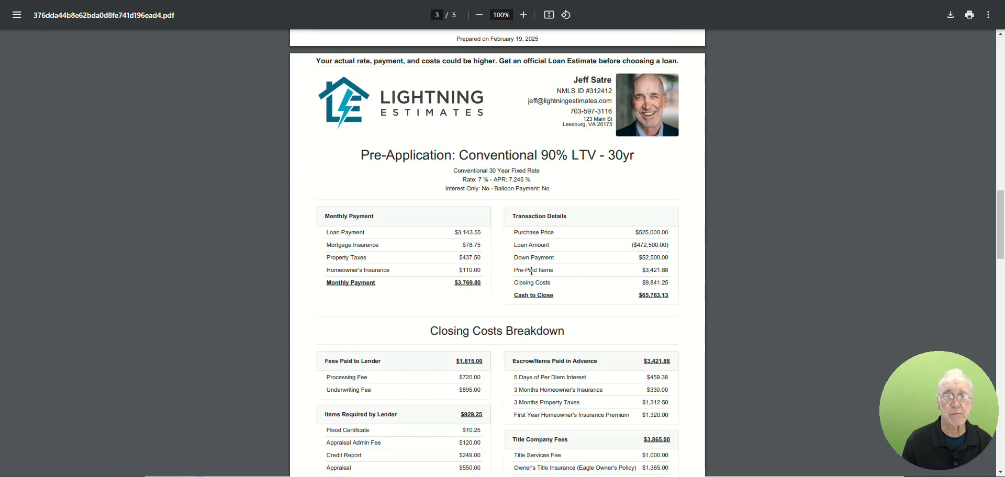
scroll(531, 271, "down", 15)
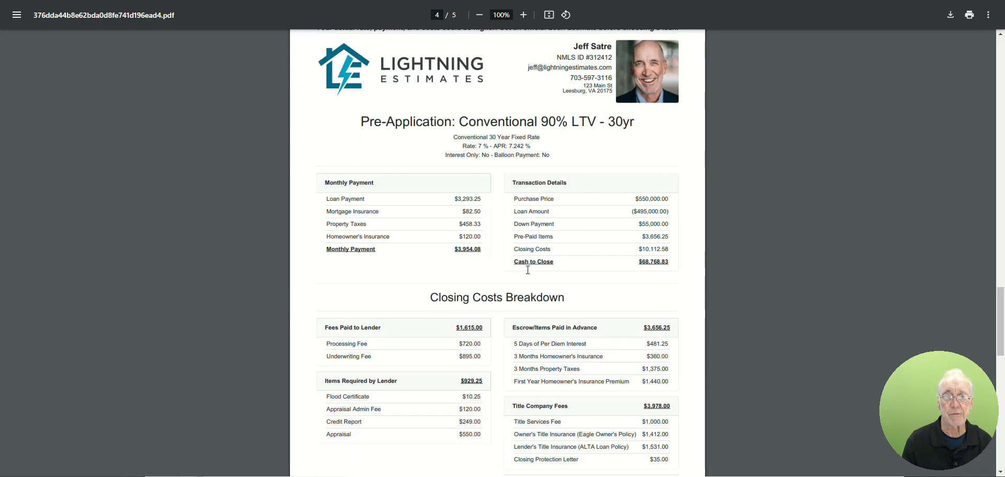
scroll(527, 271, "down", 10)
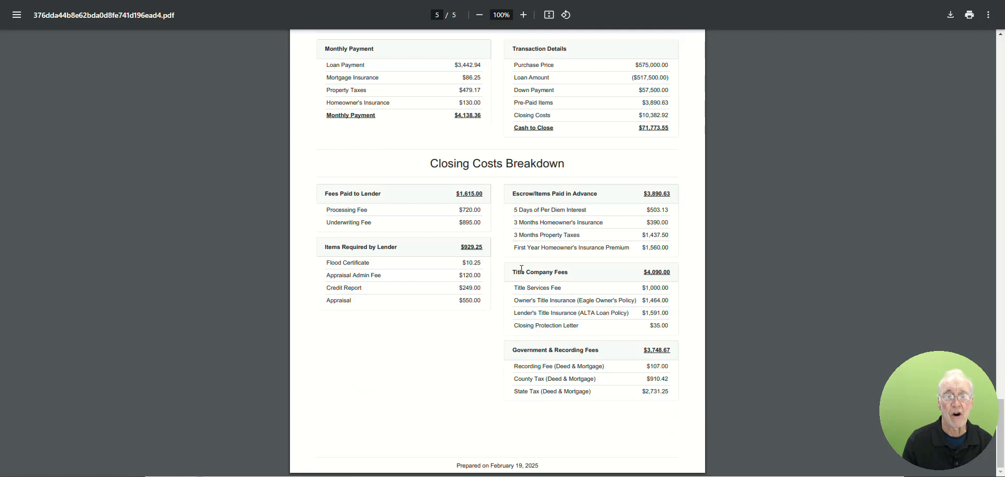
Step: Leave the comparison PDF, return to the saved estimate and dismiss the PDF download message
scroll(521, 269, "up", 3)
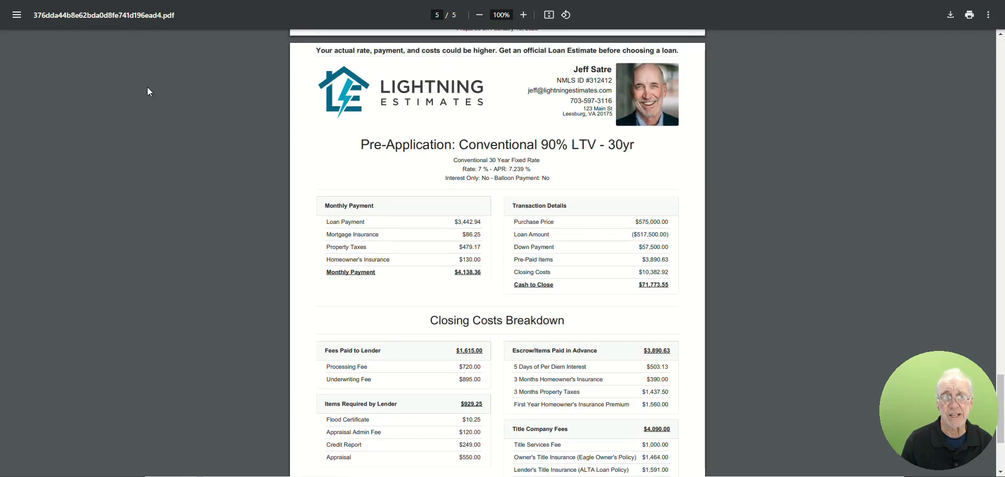
left_click(172, 1)
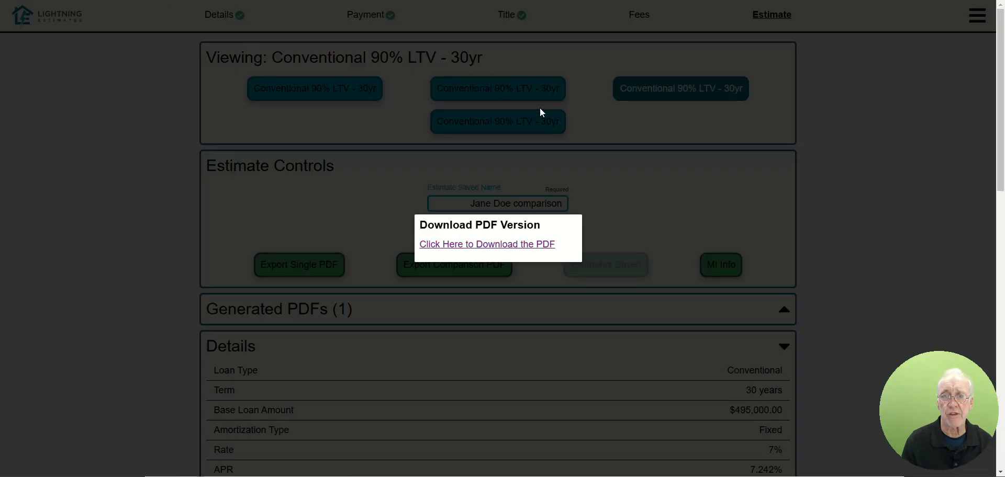
left_click(686, 154)
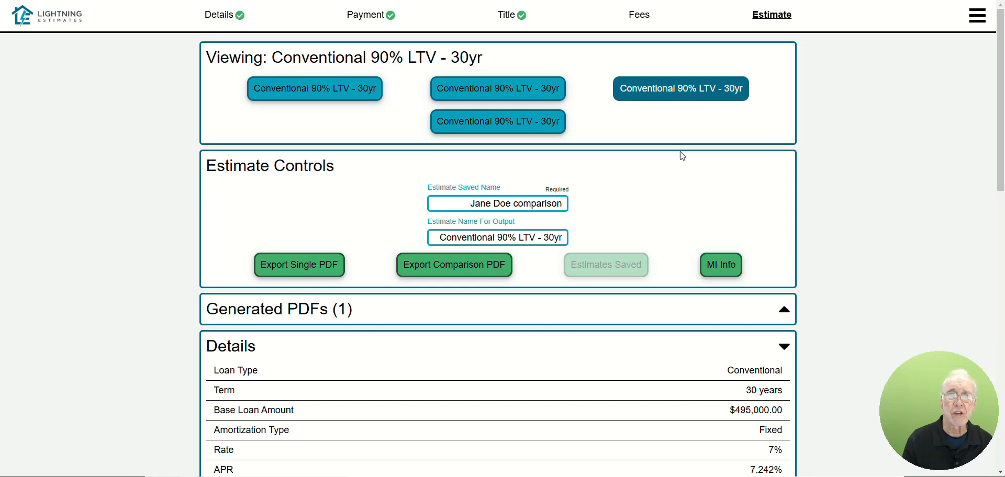
Step: View the selected loan's mortgage insurance information and its linked rate quote, then return to the estimate
left_click(727, 266)
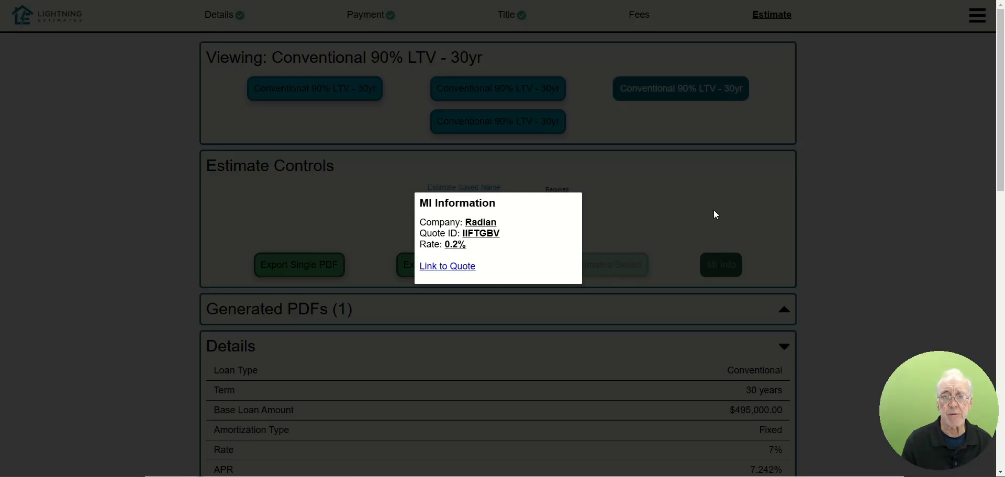
left_click(457, 268)
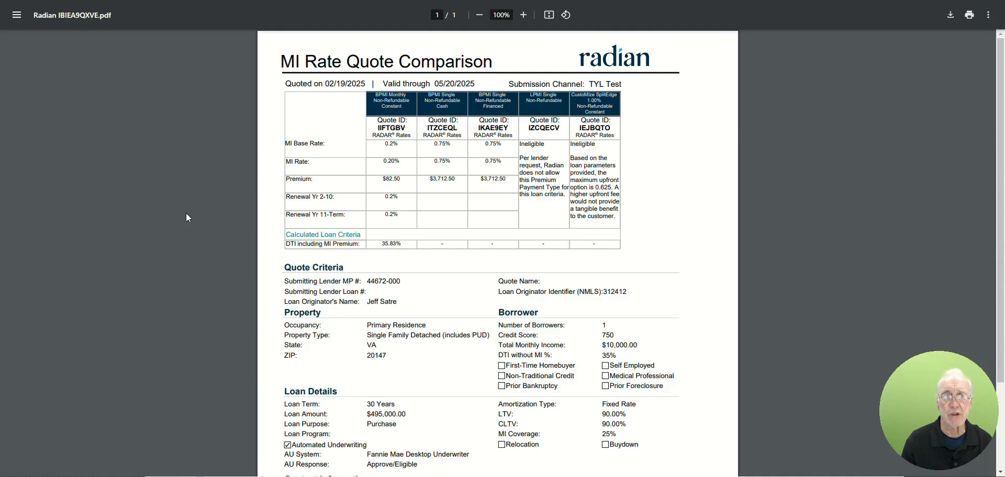
left_click(88, 0)
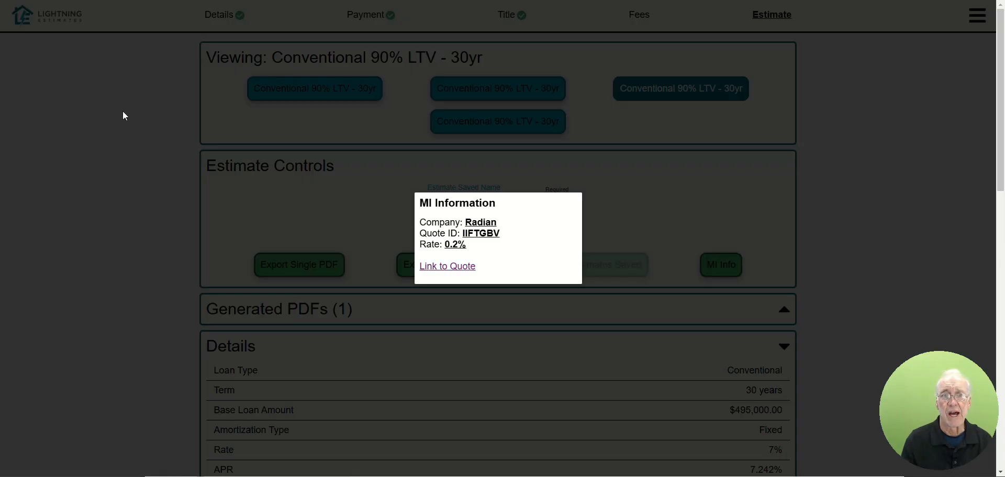